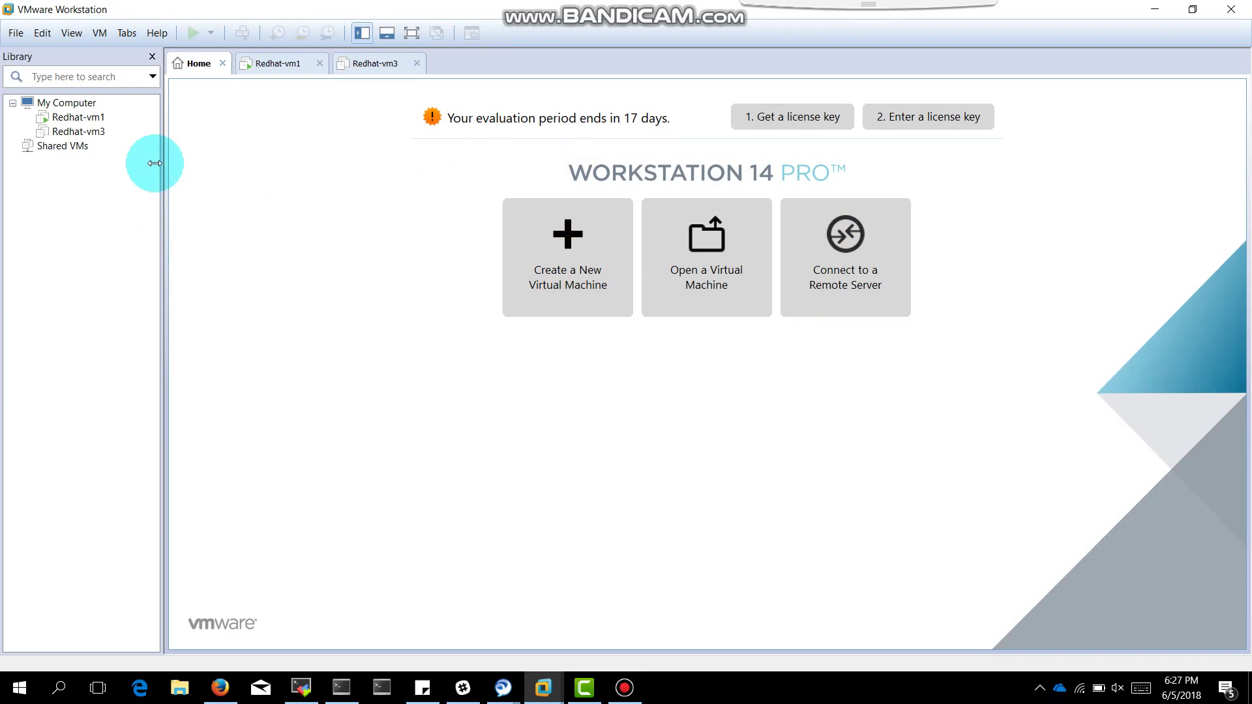
Show the powered-off Redhat-vm3's summary and its device configuration
{"action": "left_click", "coordinate": [89, 134]}
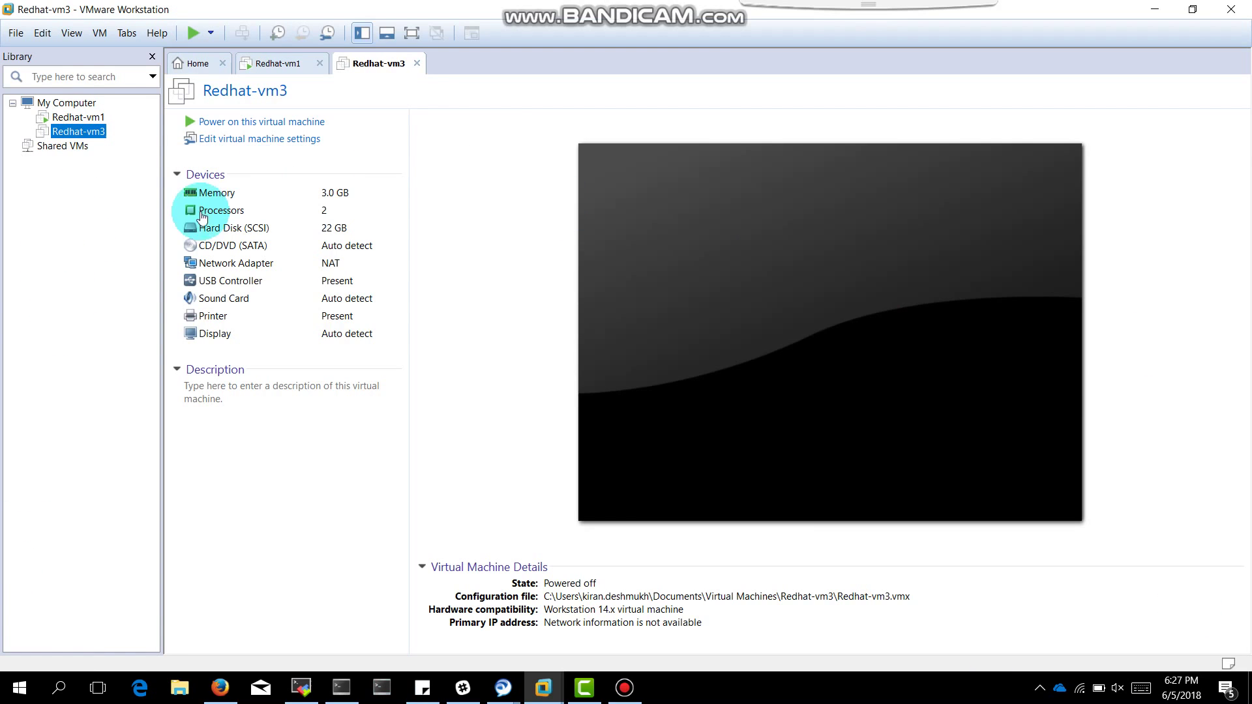
Open Redhat-vm1's console and give the virtual machine keyboard focus
{"action": "left_click", "coordinate": [80, 119]}
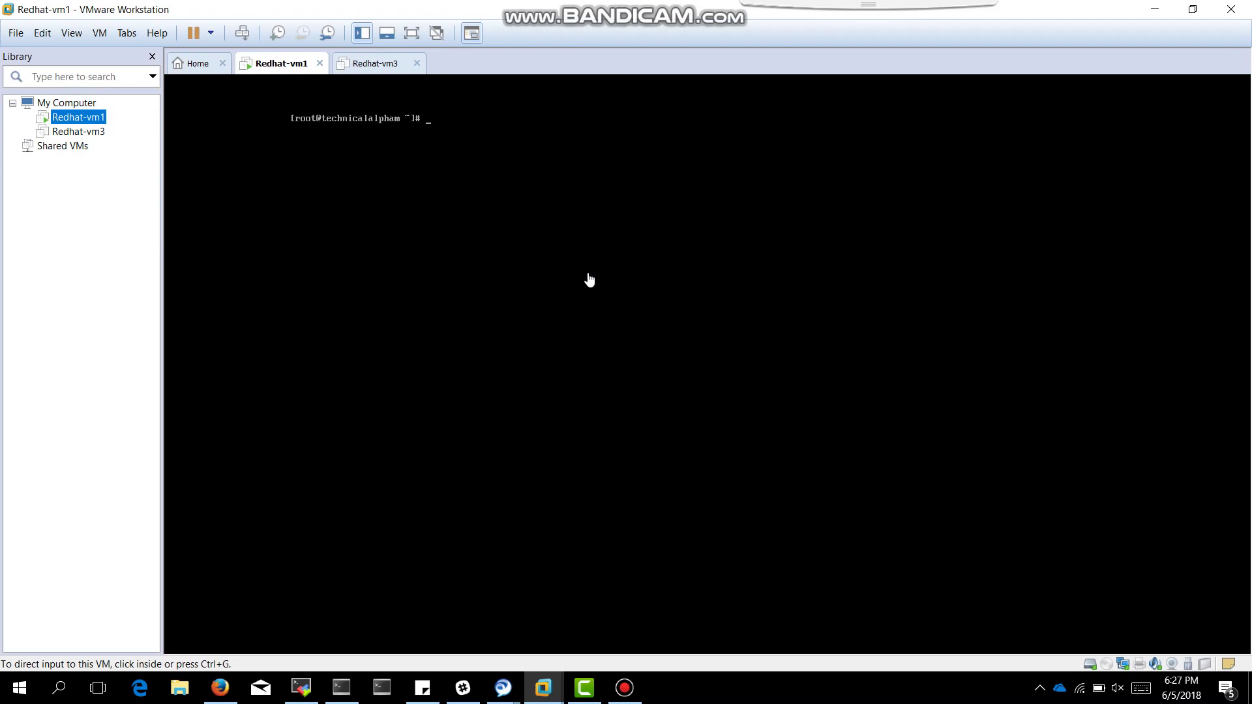
{"action": "key", "text": "ctrl+g"}
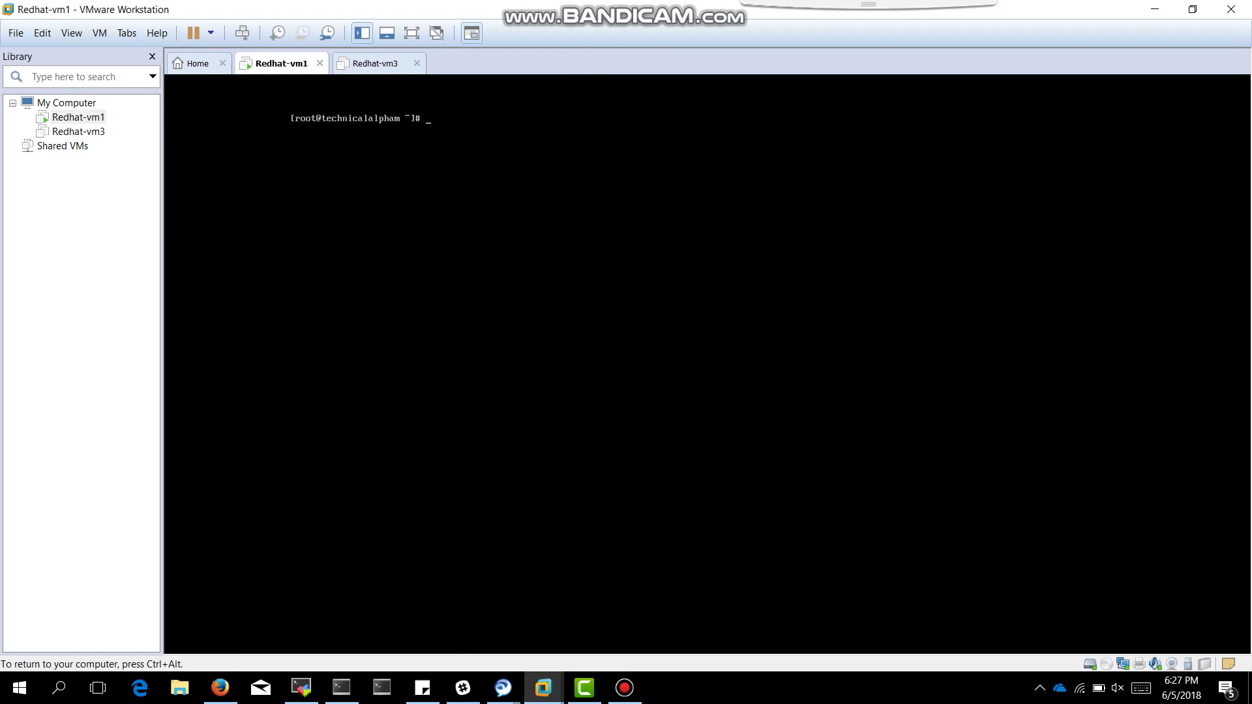
{"action": "key", "text": "ctrl+alt"}
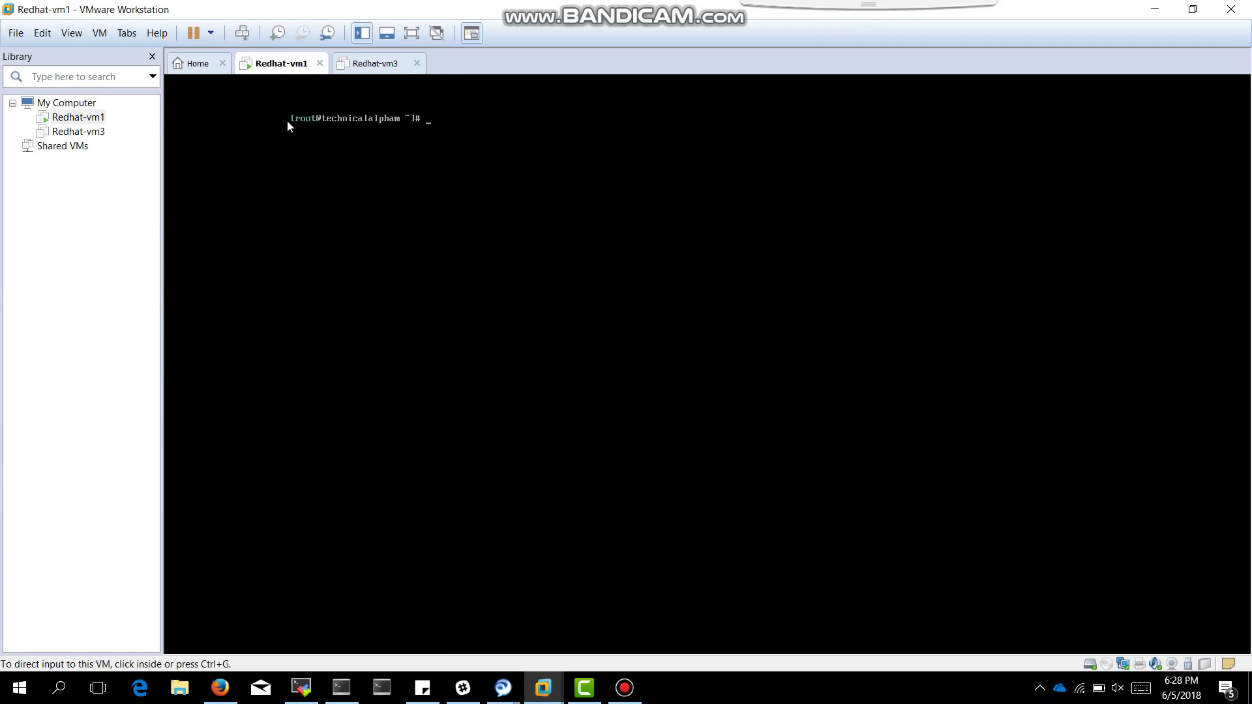
{"action": "left_click", "coordinate": [288, 121]}
{"action": "key", "text": "ctrl+alt"}
{"action": "key", "text": "ctrl+g"}
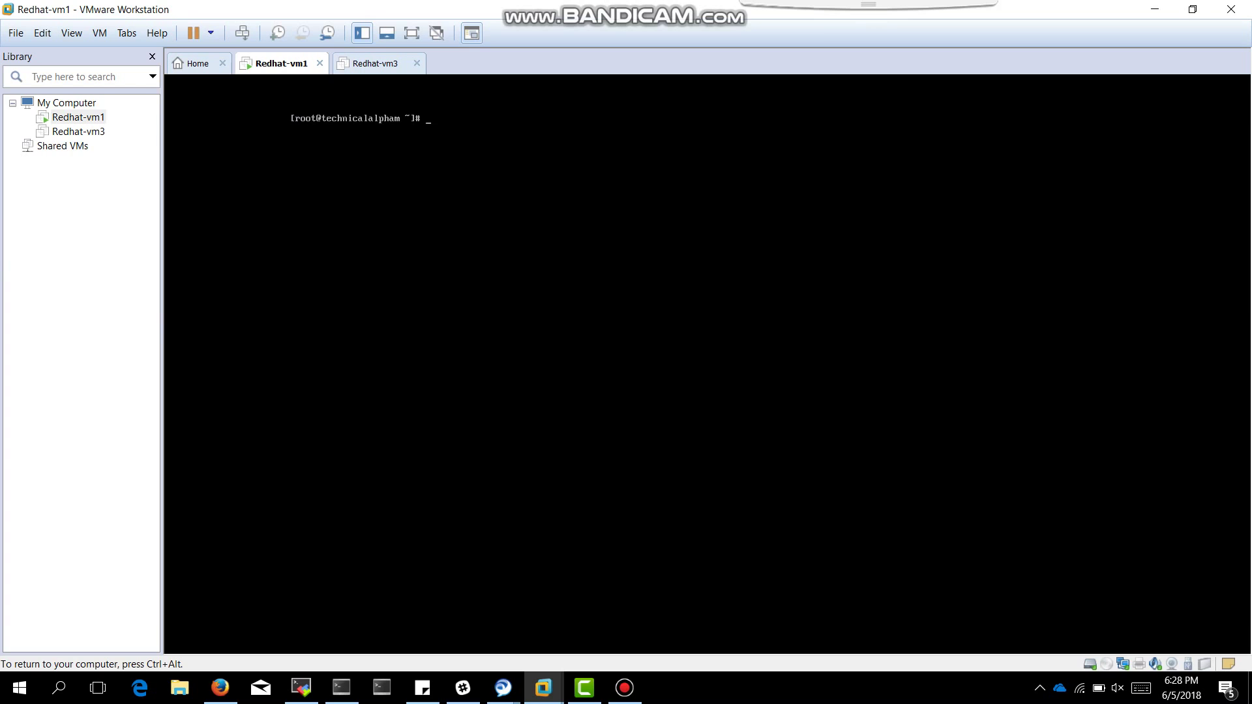
{"action": "type", "text": "fid"}
{"action": "type", "text": "k"}
Run fdisk -l, which shows one 21.5 GB disk with three partitions
{"action": "key", "text": "BackSpace"}
{"action": "type", "text": "i"}
{"action": "type", "text": "sk"}
{"action": "key", "text": "BackSpace"}
{"action": "key", "text": "BackSpace"}
{"action": "key", "text": "BackSpace"}
{"action": "key", "text": "BackSpace"}
{"action": "key", "text": "BackSpace"}
{"action": "type", "text": "disk"}
{"action": "key", "text": "Return"}
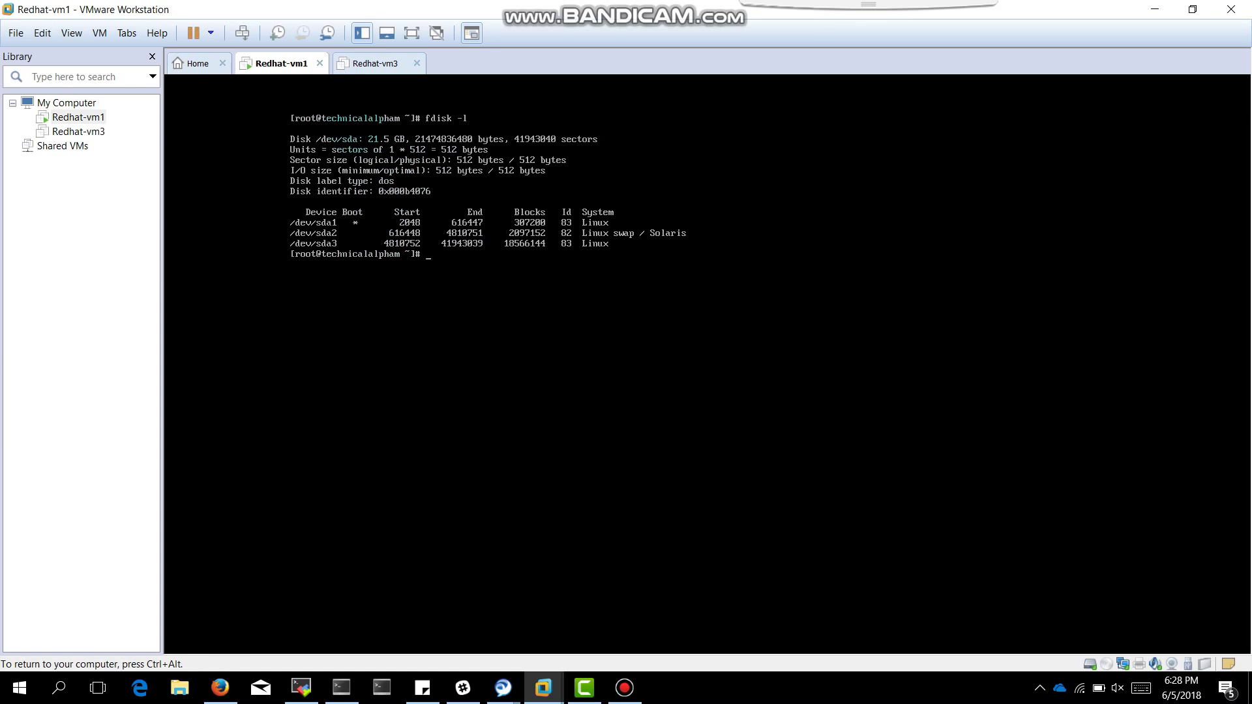
{"action": "key", "text": "ctrl+alt"}
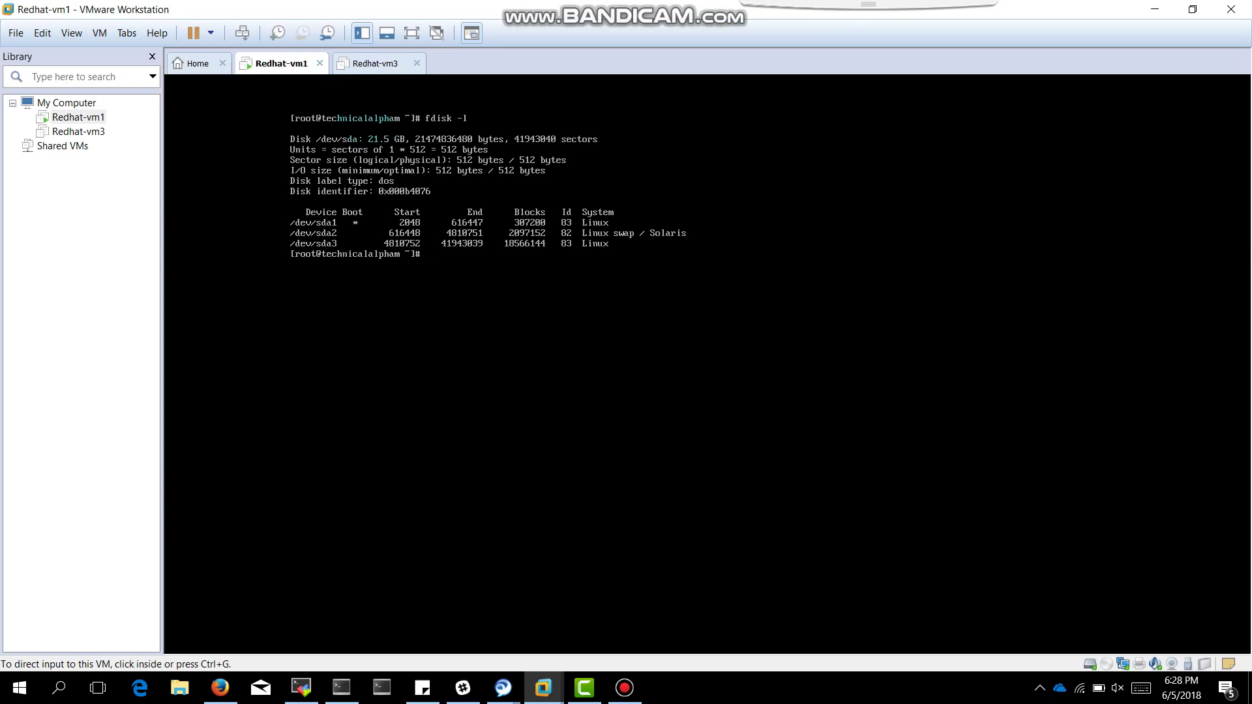
{"action": "key", "text": "ctrl+g"}
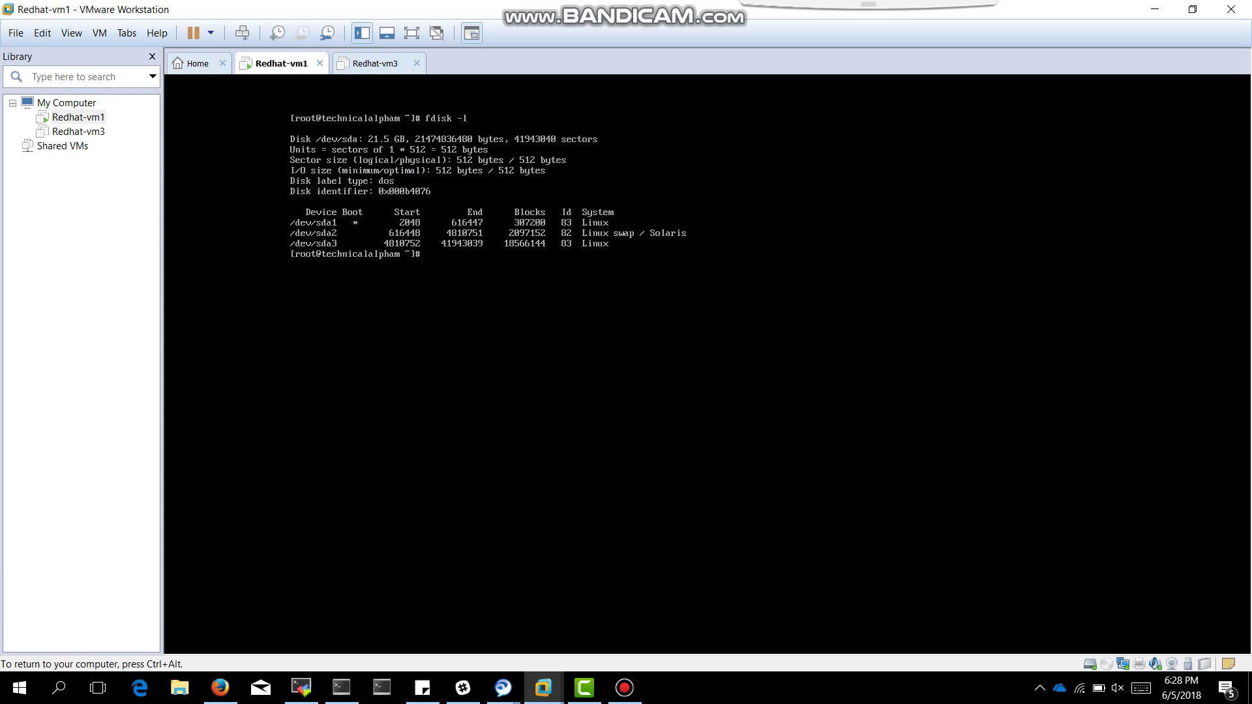
{"action": "key", "text": "ctrl+alt"}
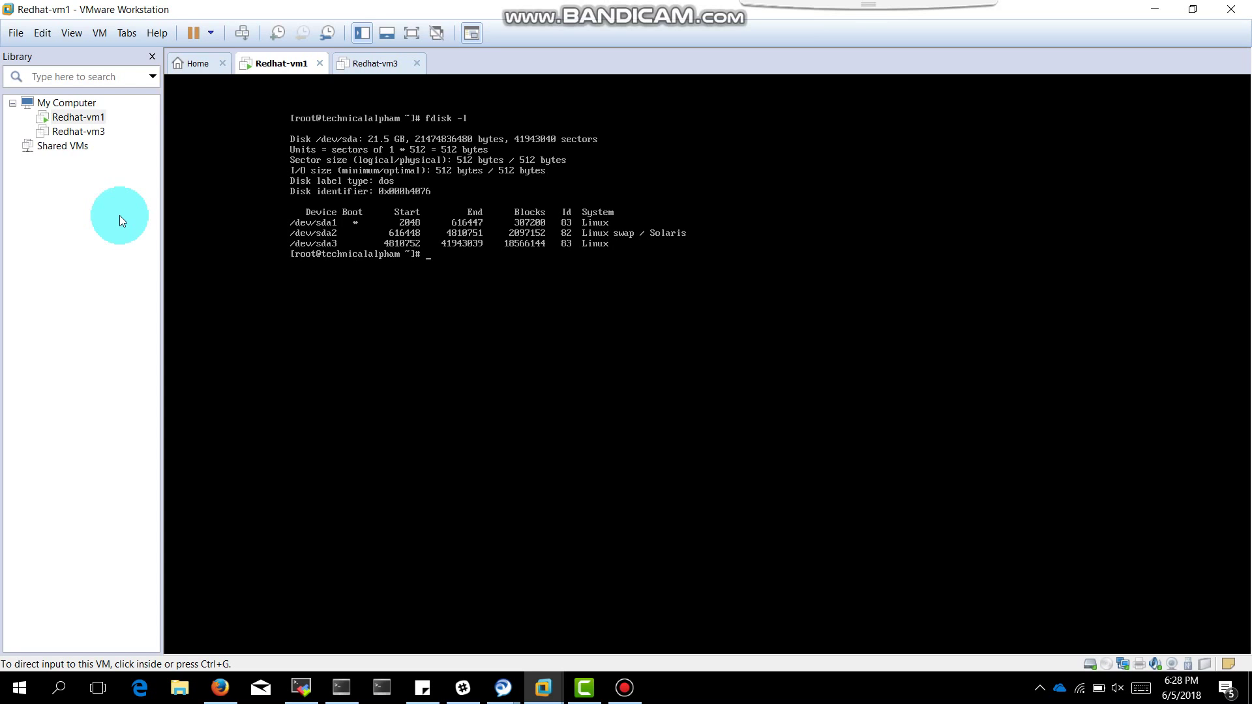
{"action": "mouse_move", "coordinate": [78, 117]}
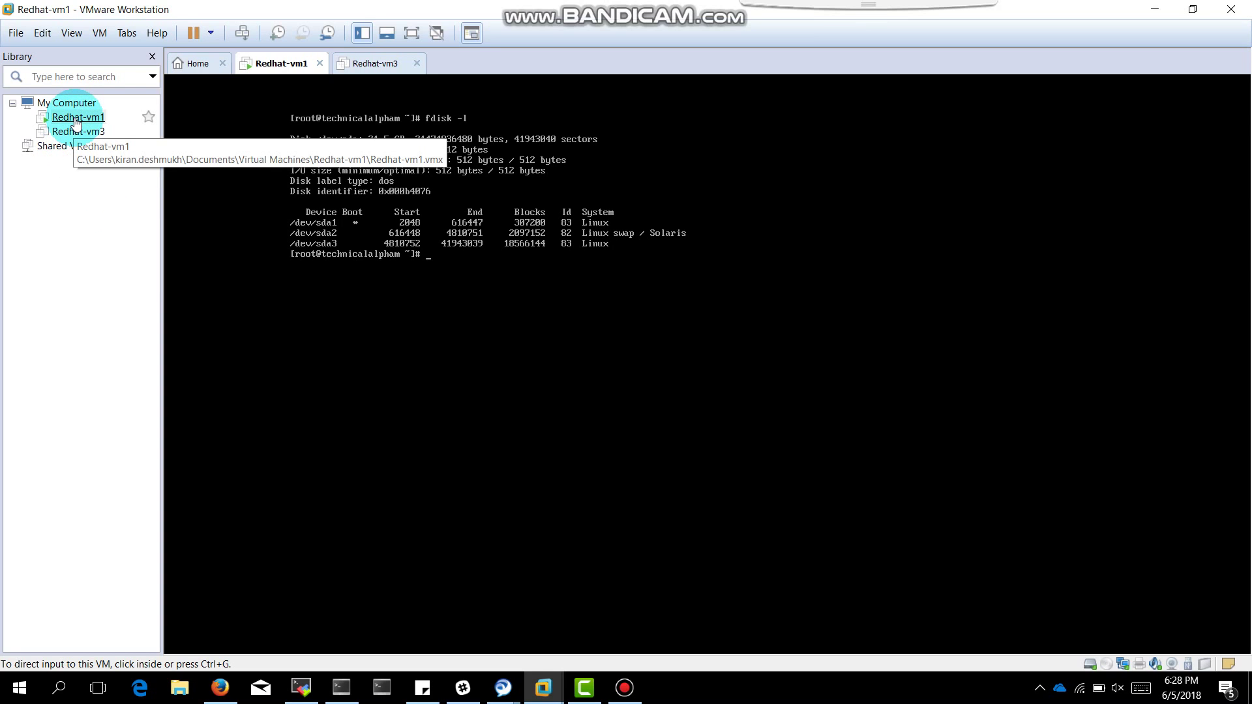
Open Redhat-vm1's Settings, review printer, network and display, and launch Add Hardware
{"action": "left_click", "coordinate": [75, 122]}
{"action": "right_click", "coordinate": [76, 122]}
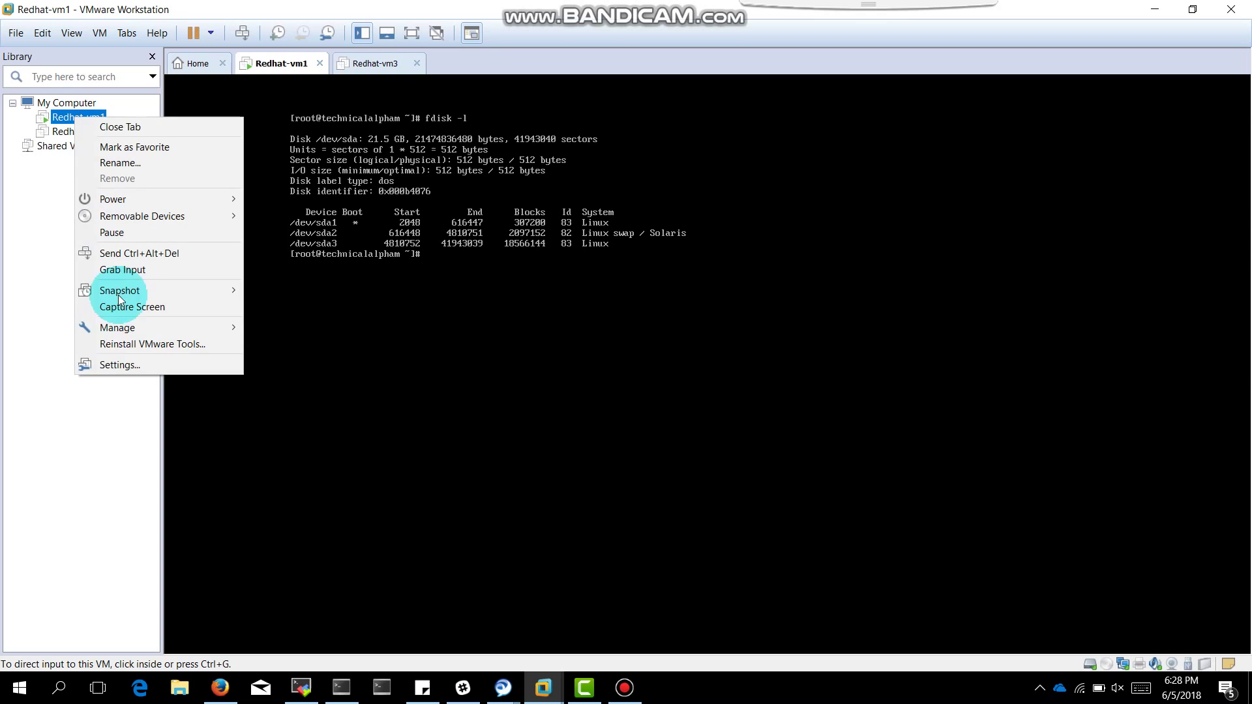
{"action": "left_click", "coordinate": [118, 362]}
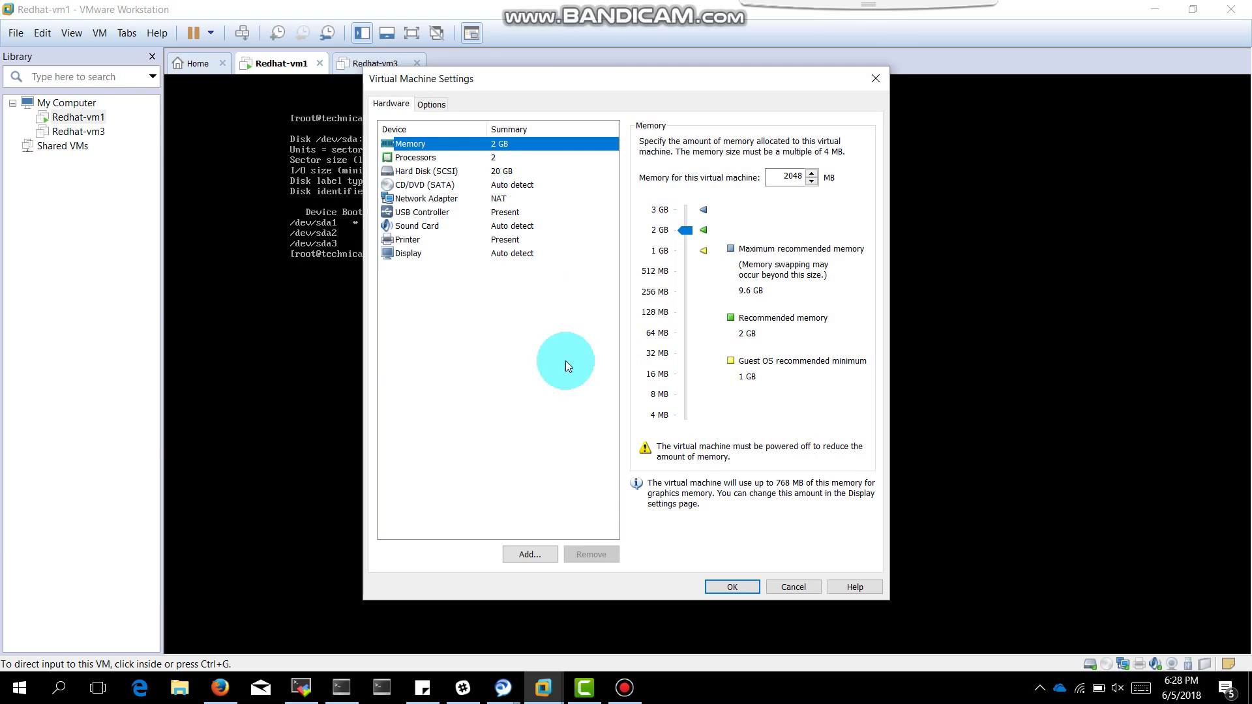
{"action": "left_click", "coordinate": [412, 253]}
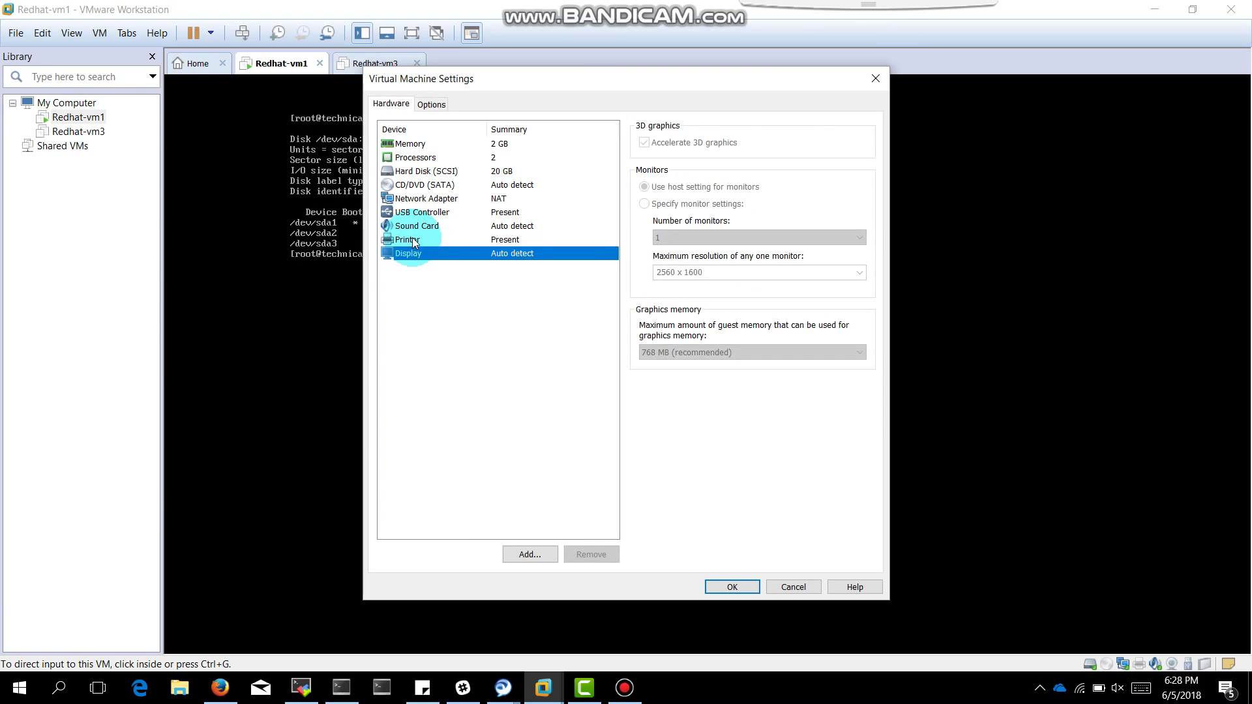
{"action": "left_click", "coordinate": [418, 210]}
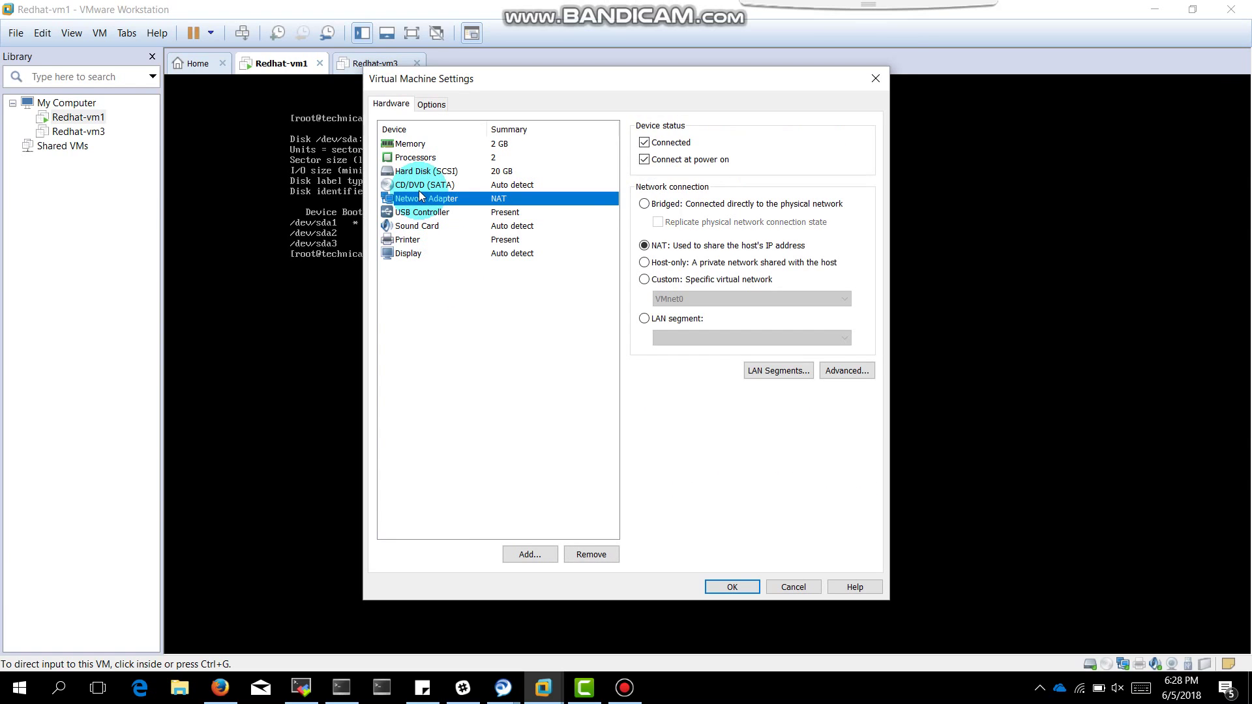
{"action": "left_click", "coordinate": [418, 254]}
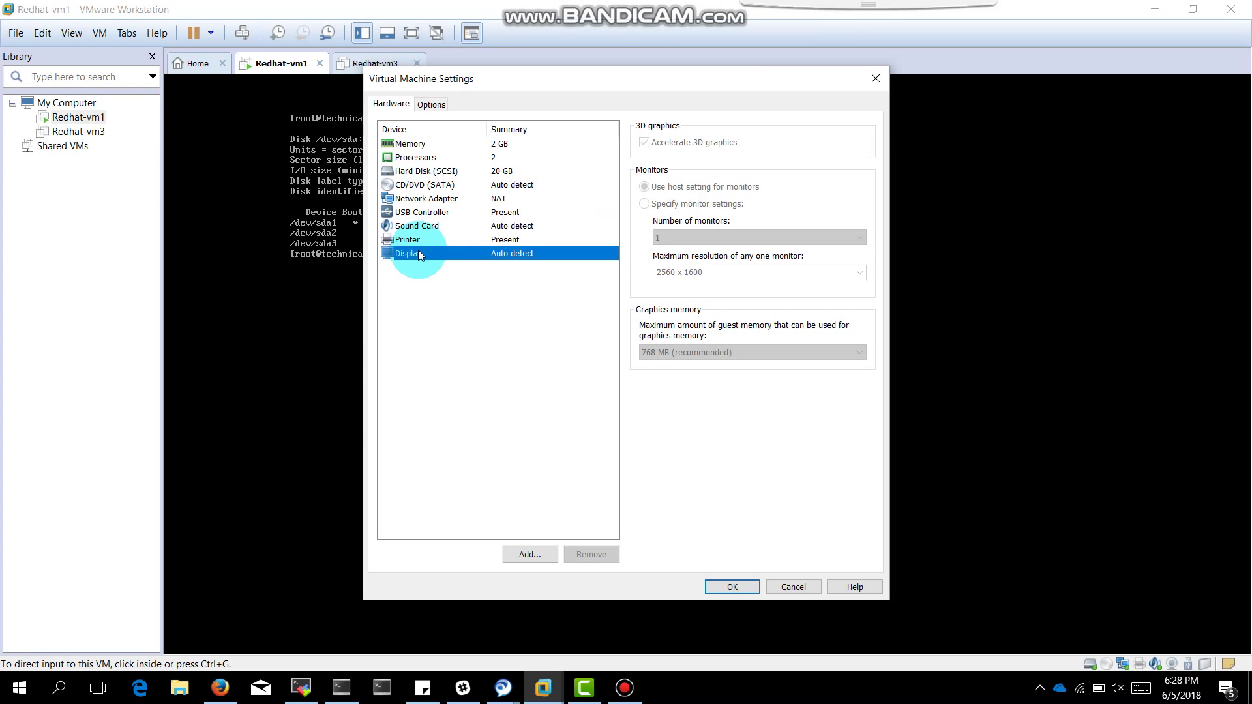
{"action": "left_click", "coordinate": [528, 555]}
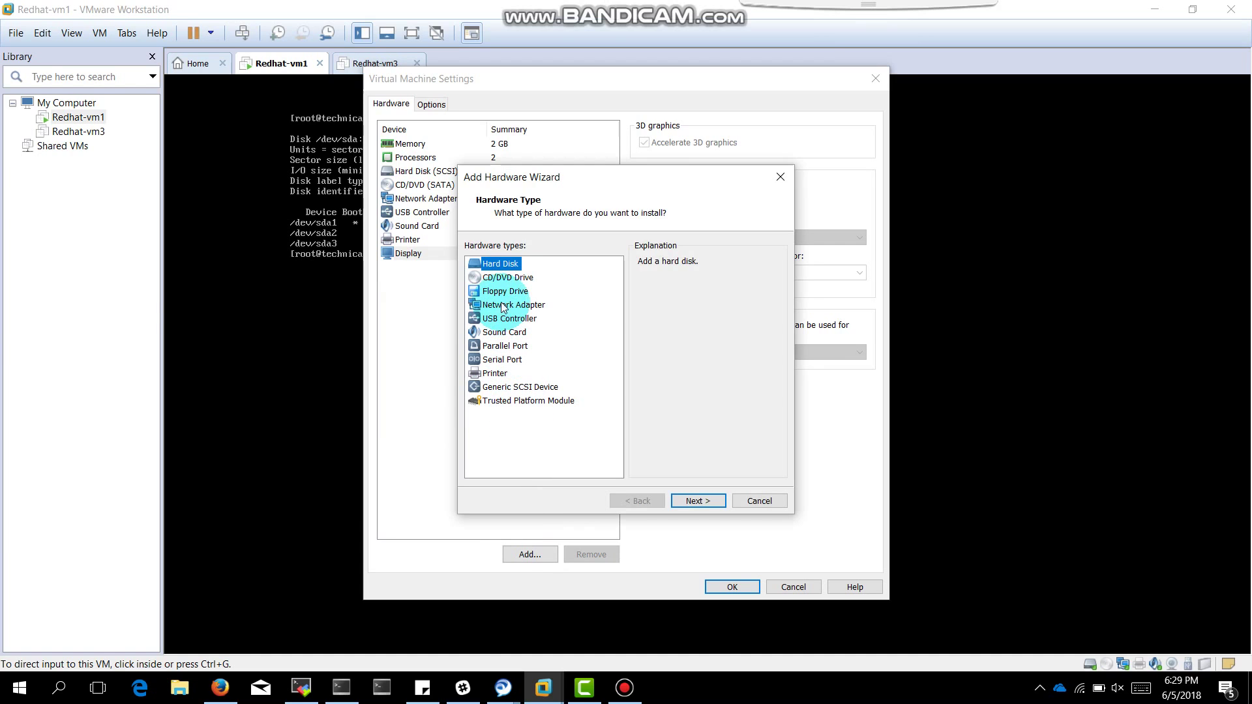
Choose Hard Disk, keep the SCSI type, and select Create a new virtual disk
{"action": "left_click", "coordinate": [507, 277]}
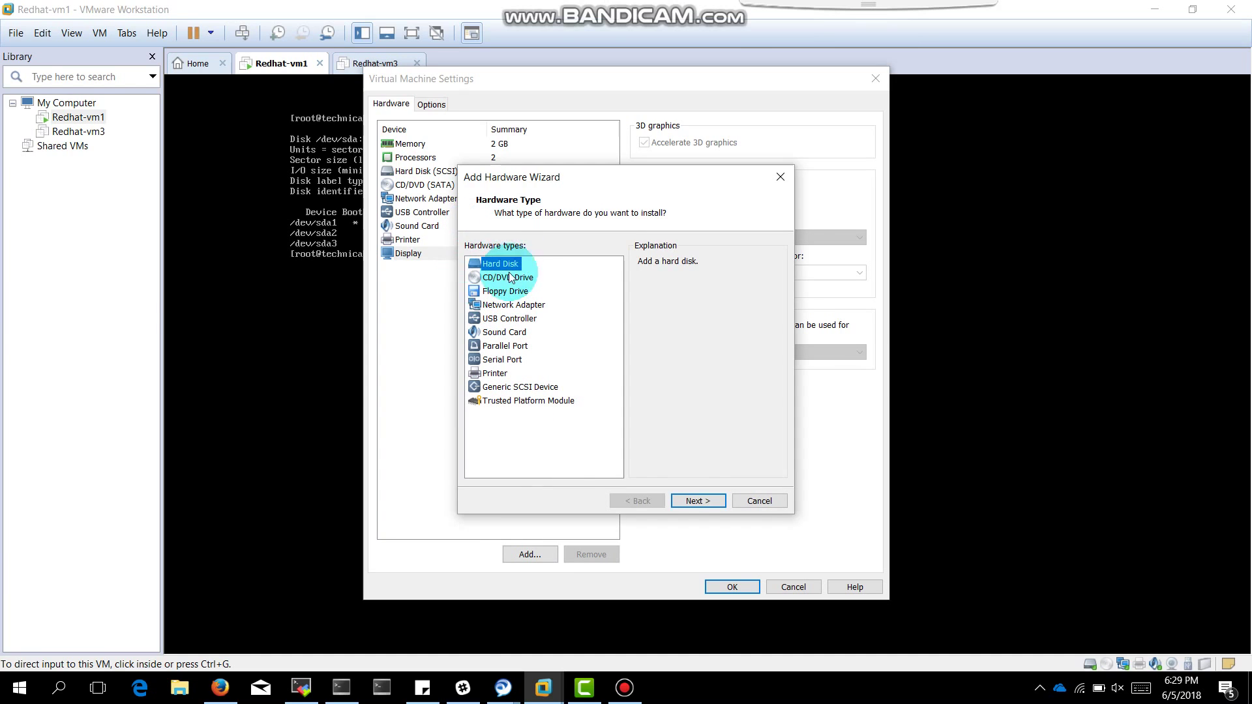
{"action": "left_click", "coordinate": [710, 501]}
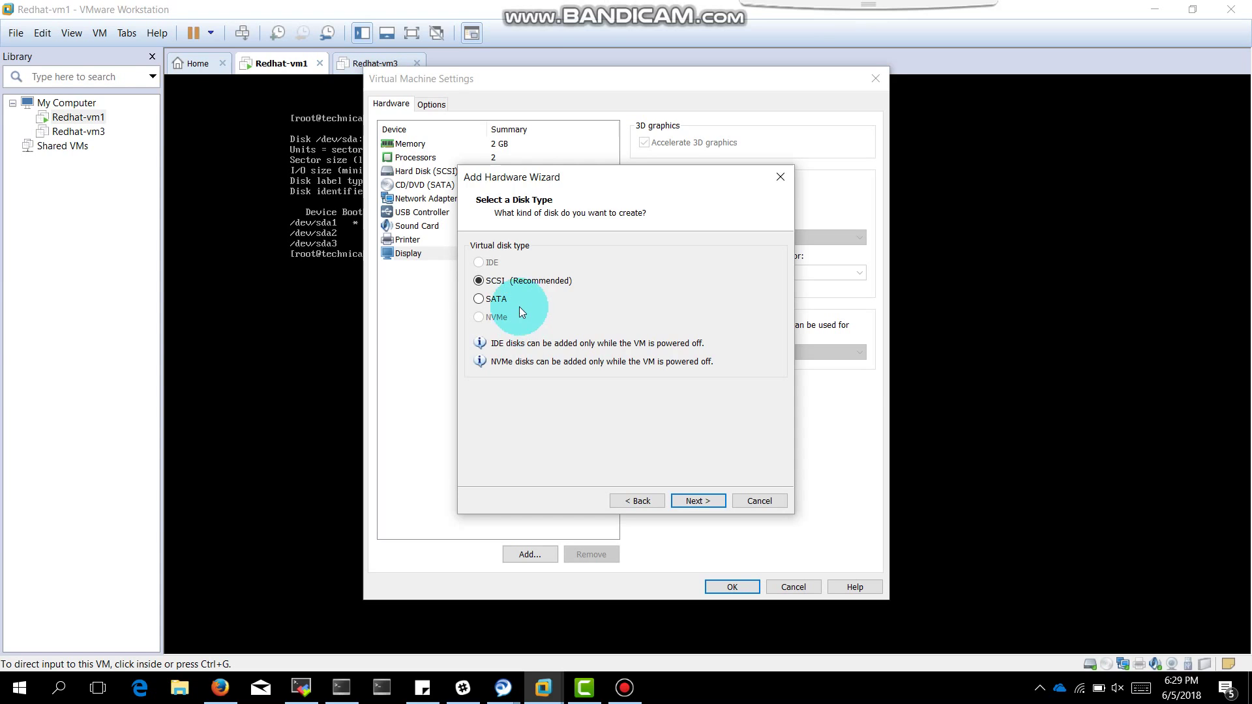
{"action": "left_click", "coordinate": [701, 503]}
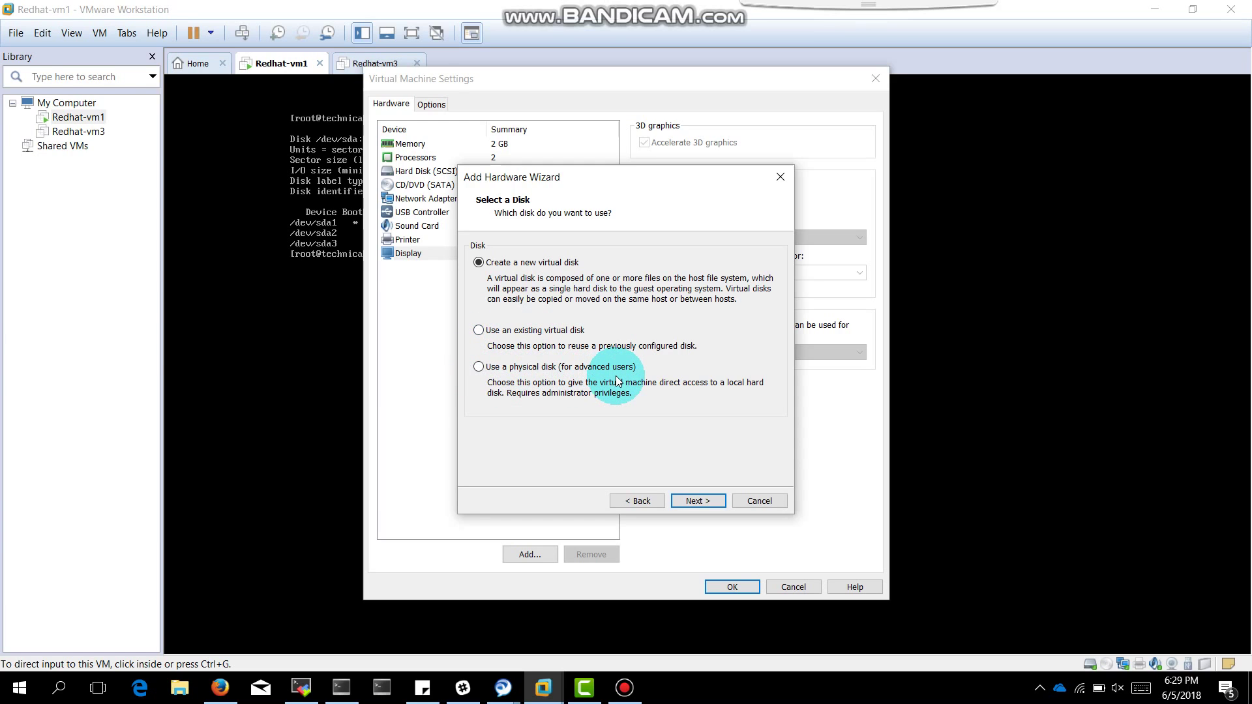
{"action": "left_click", "coordinate": [478, 330]}
{"action": "left_click", "coordinate": [481, 264]}
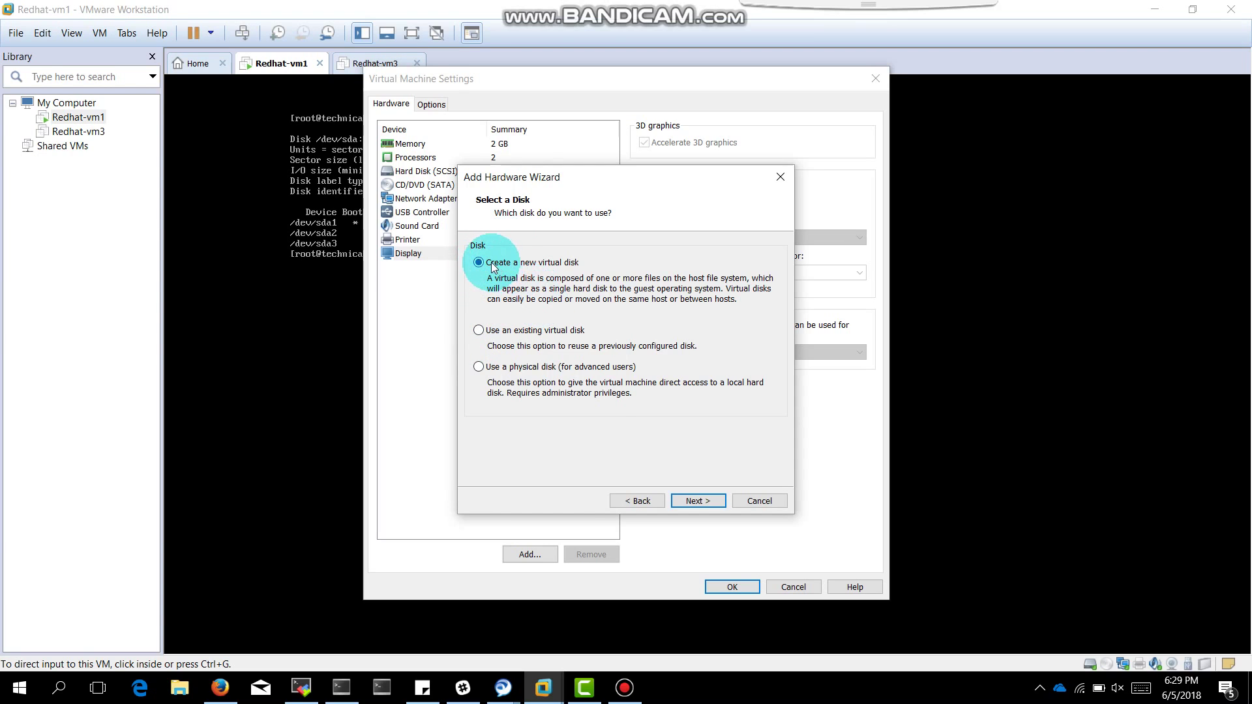
Size the new disk at 5 GB, growing on demand, stored as a single file
{"action": "left_click", "coordinate": [715, 500]}
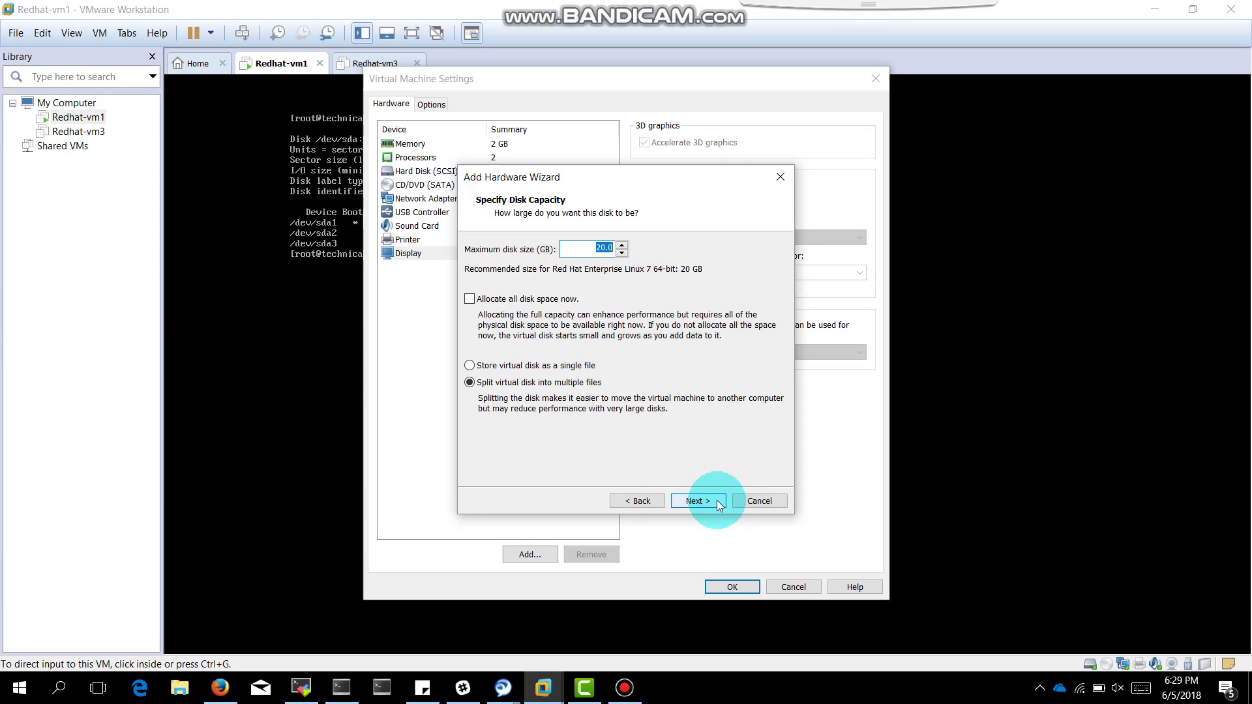
{"action": "left_click", "coordinate": [601, 247]}
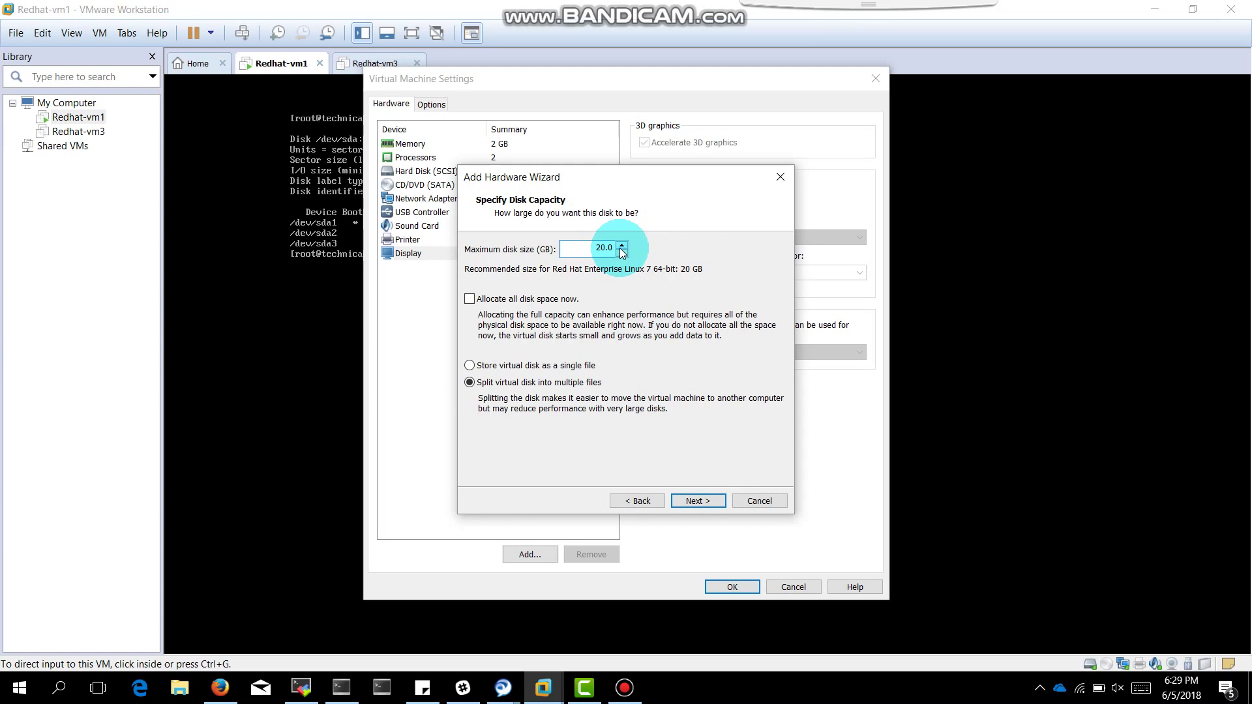
{"action": "key", "text": "BackSpace"}
{"action": "key", "text": "BackSpace"}
{"action": "key", "text": "BackSpace"}
{"action": "type", "text": "5"}
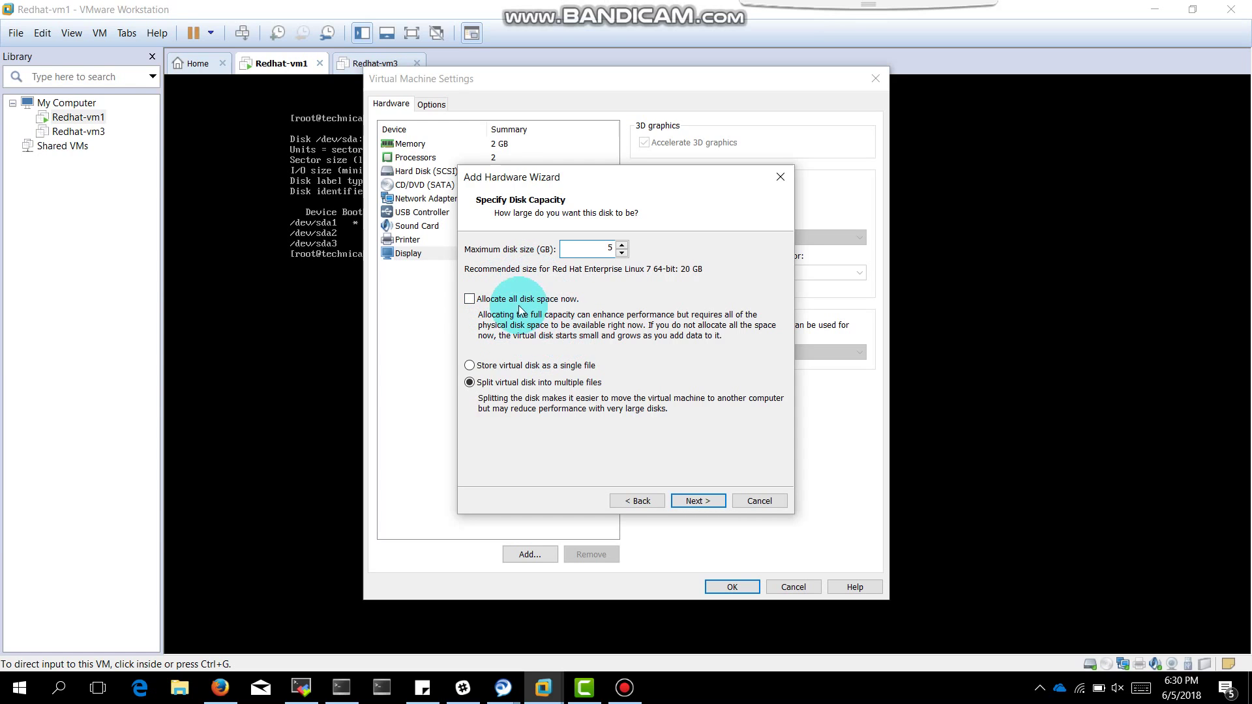
{"action": "left_click", "coordinate": [491, 299]}
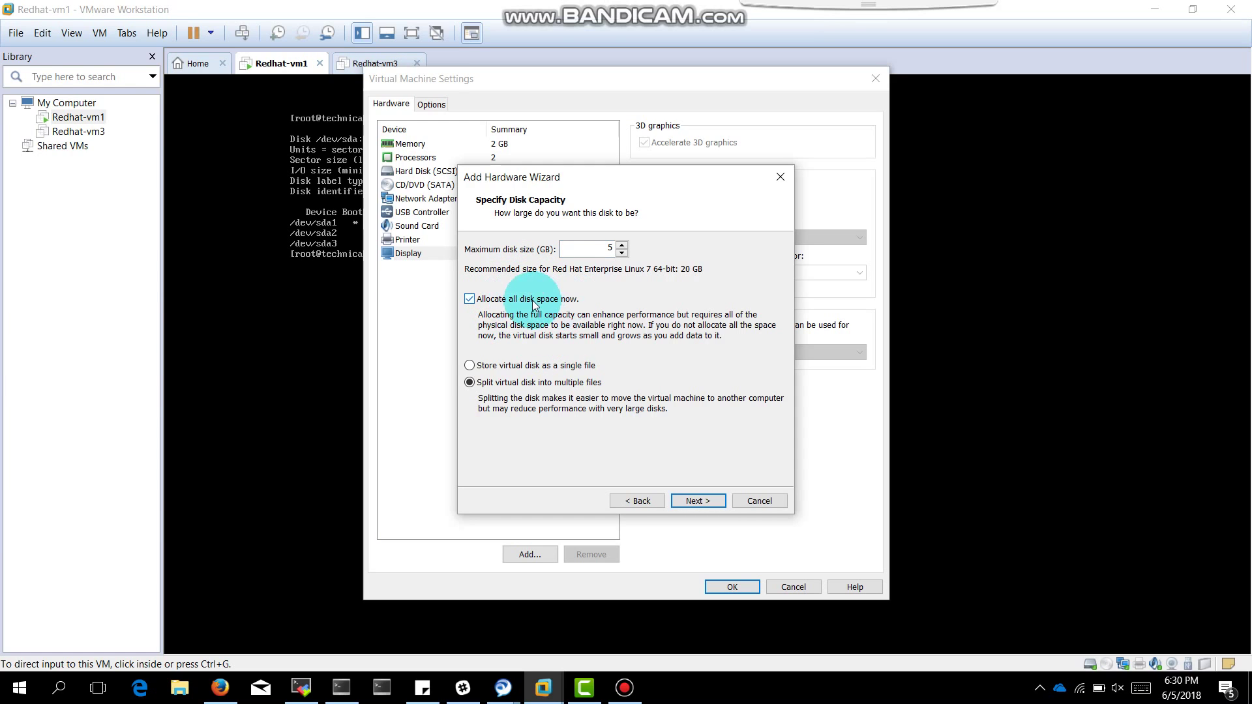
{"action": "left_click", "coordinate": [470, 298]}
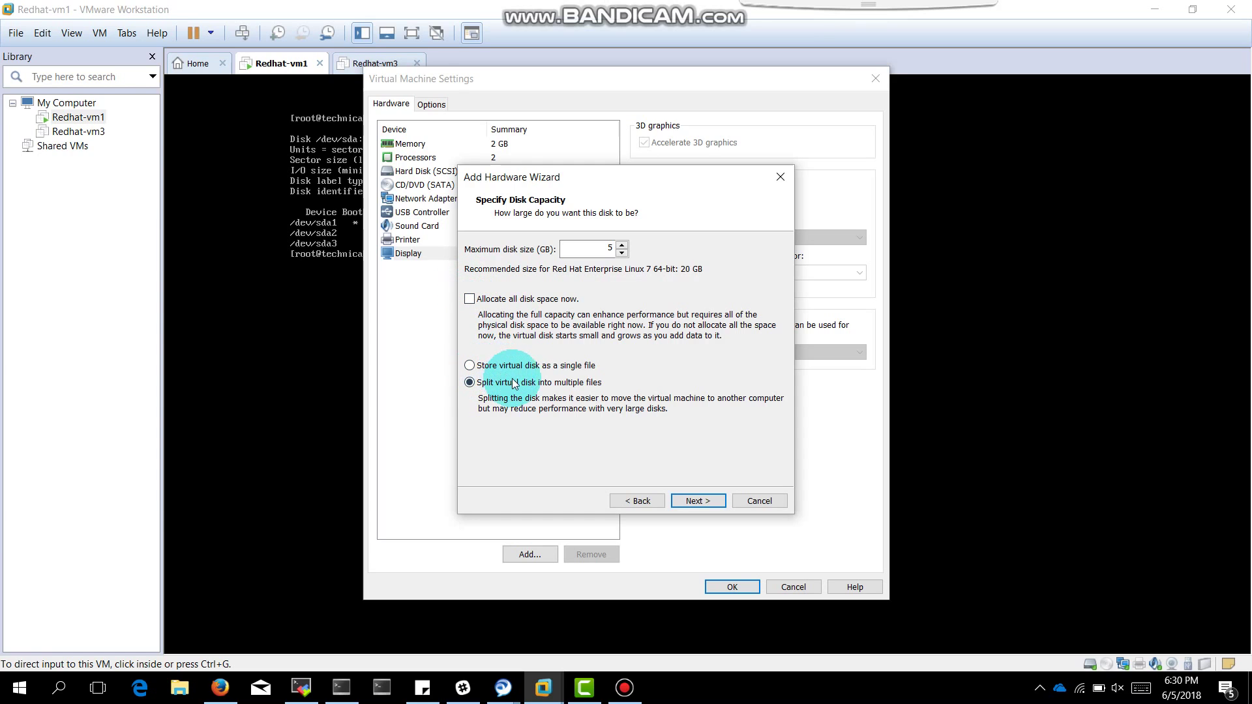
{"action": "left_click", "coordinate": [473, 366]}
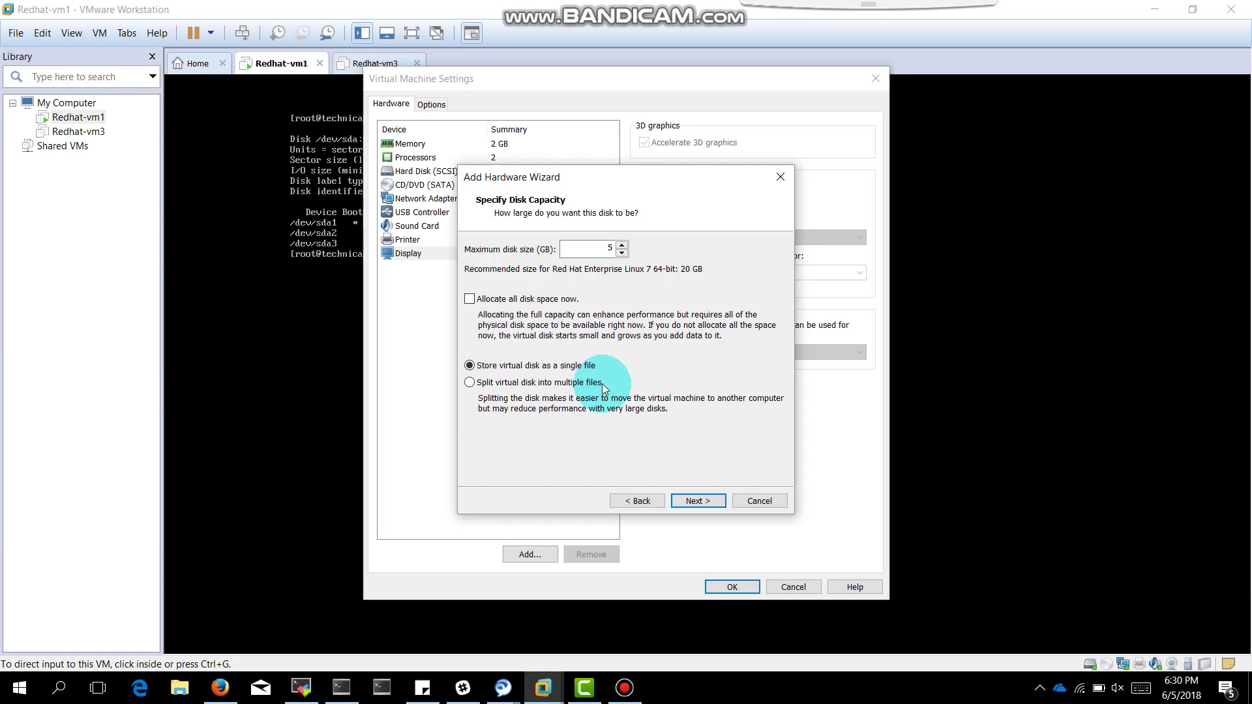
{"action": "left_click", "coordinate": [692, 500]}
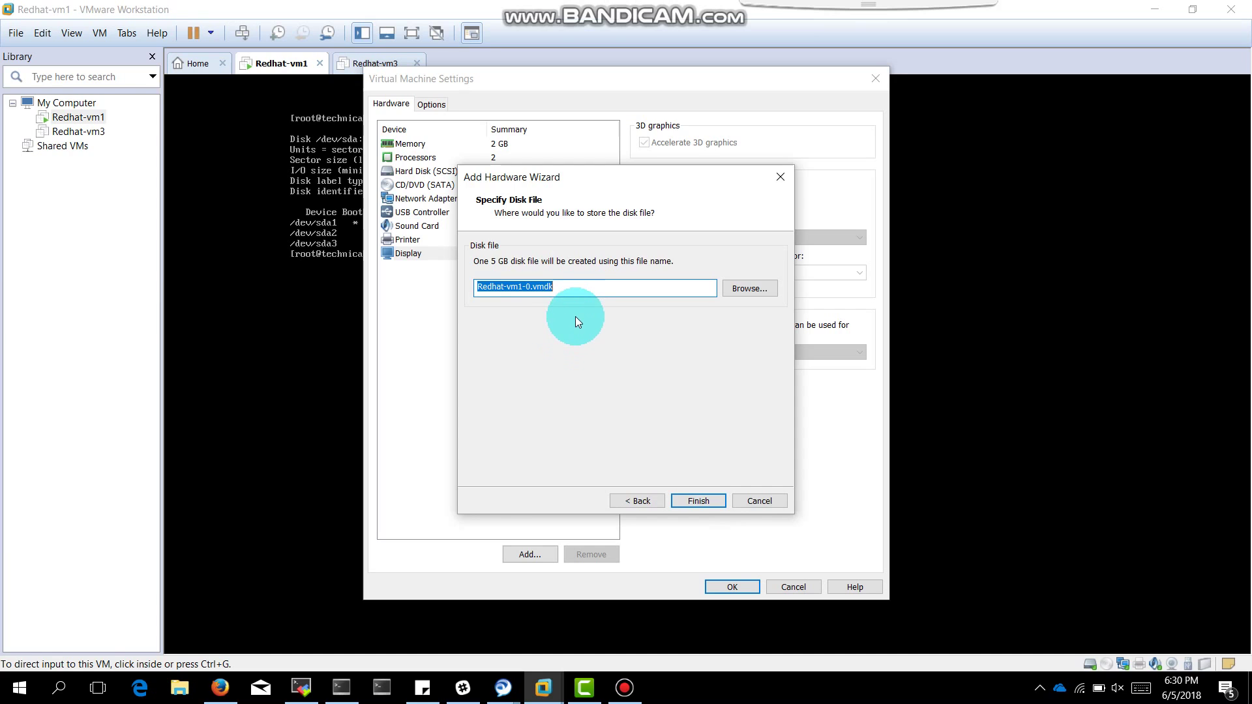
Finish the 5 GB disk, compare it with the 20 GB disk, and save the settings
{"action": "left_click", "coordinate": [711, 502]}
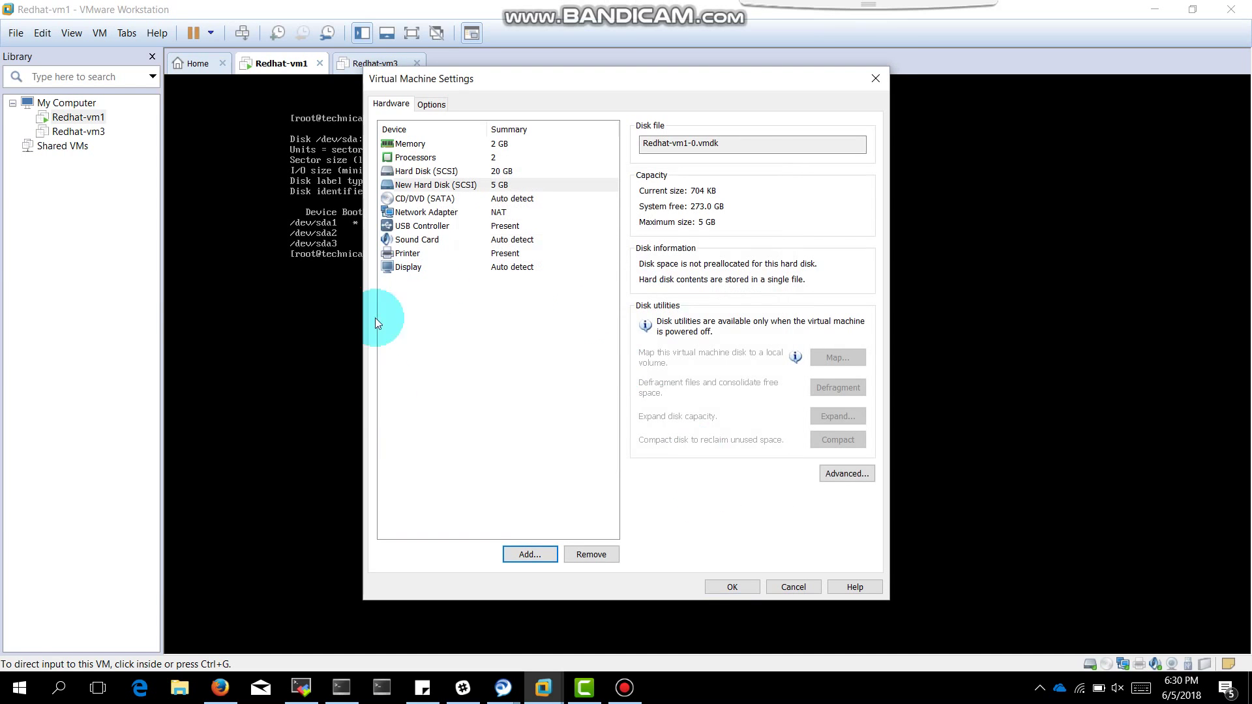
{"action": "left_click", "coordinate": [484, 172]}
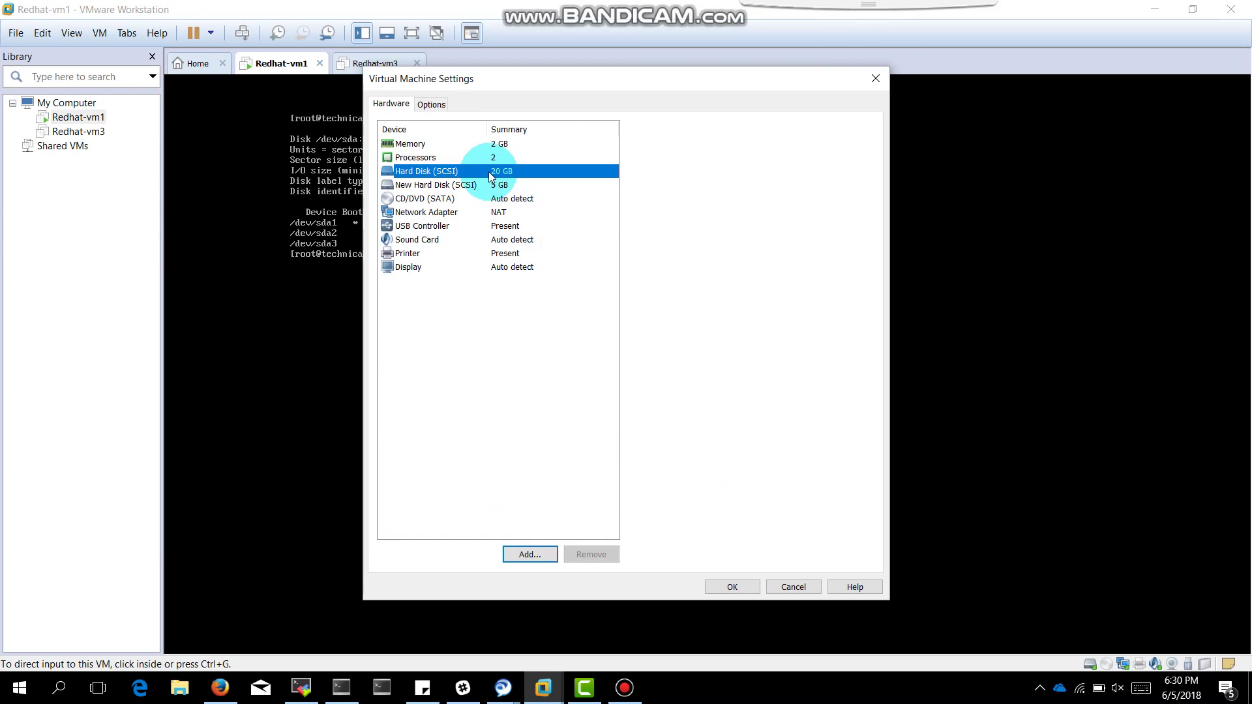
{"action": "left_click", "coordinate": [488, 187]}
{"action": "left_click", "coordinate": [480, 171]}
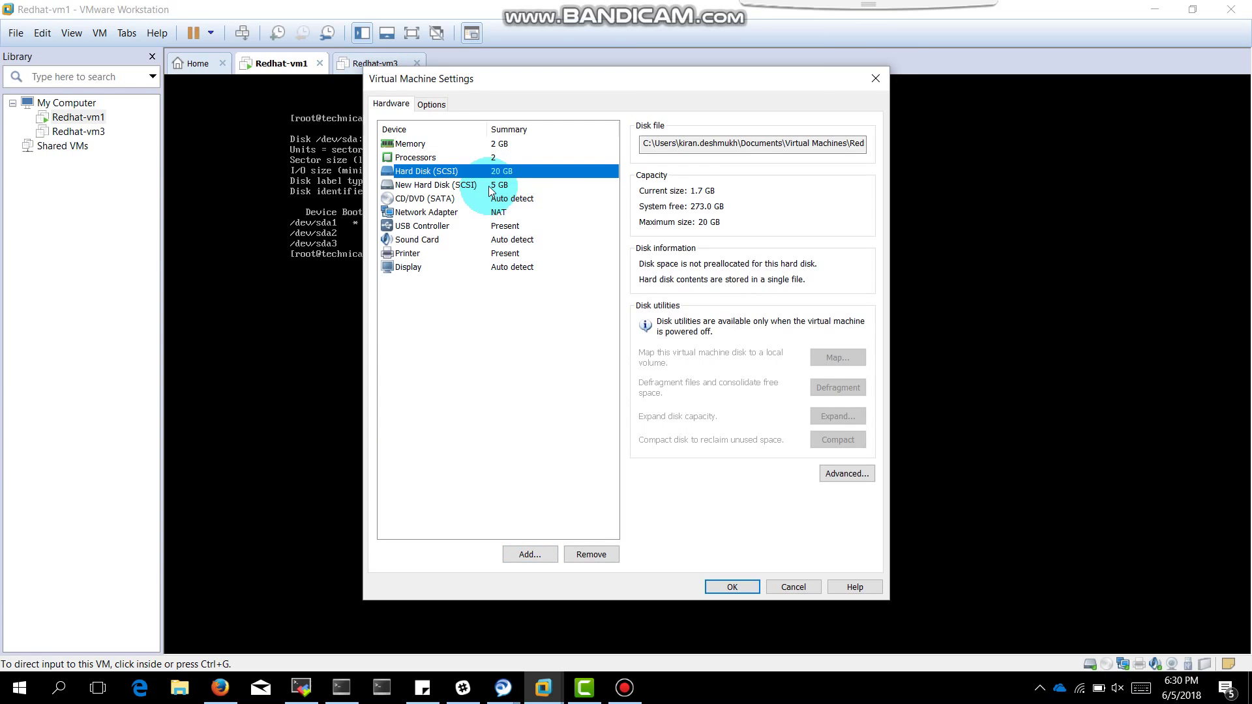
{"action": "left_click", "coordinate": [490, 173]}
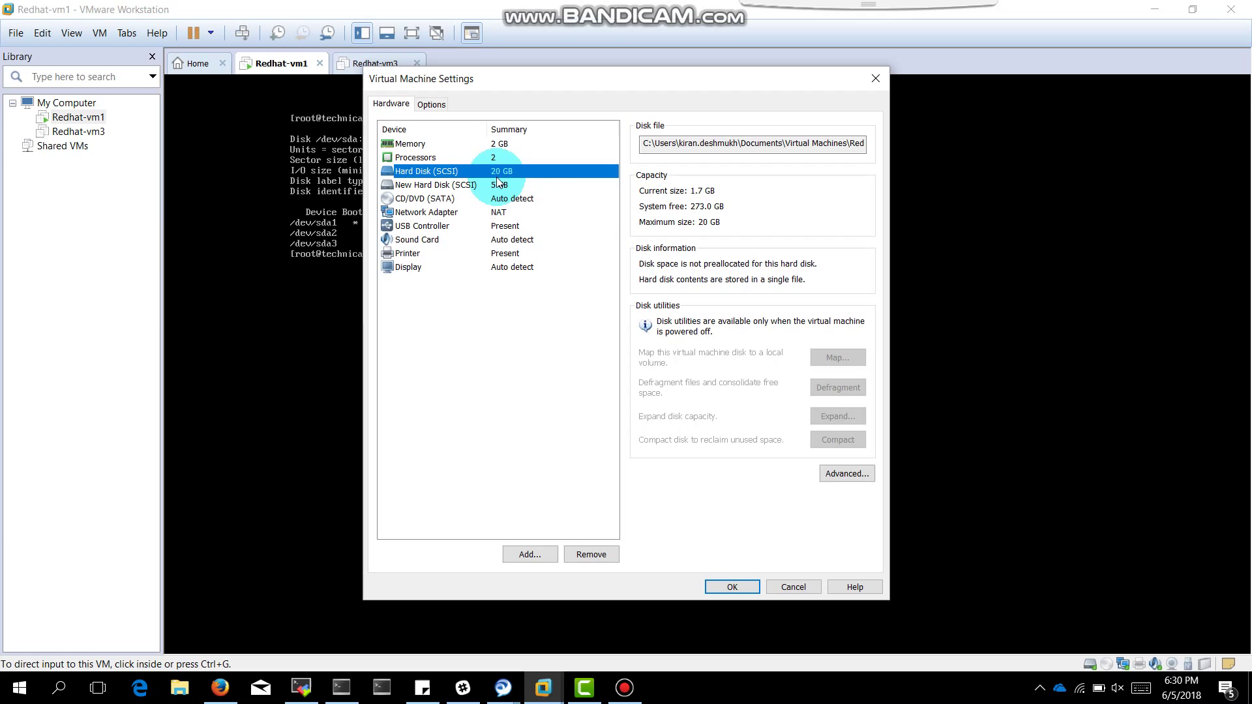
{"action": "left_click", "coordinate": [544, 185]}
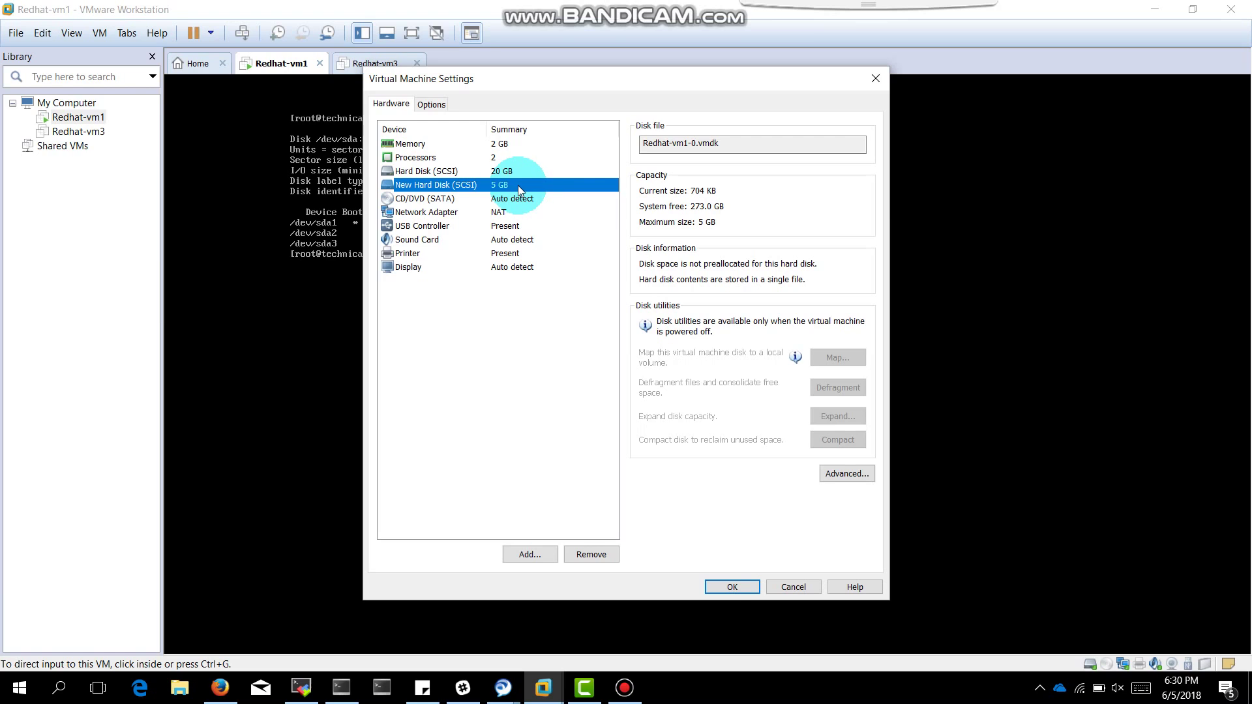
{"action": "left_click", "coordinate": [729, 589]}
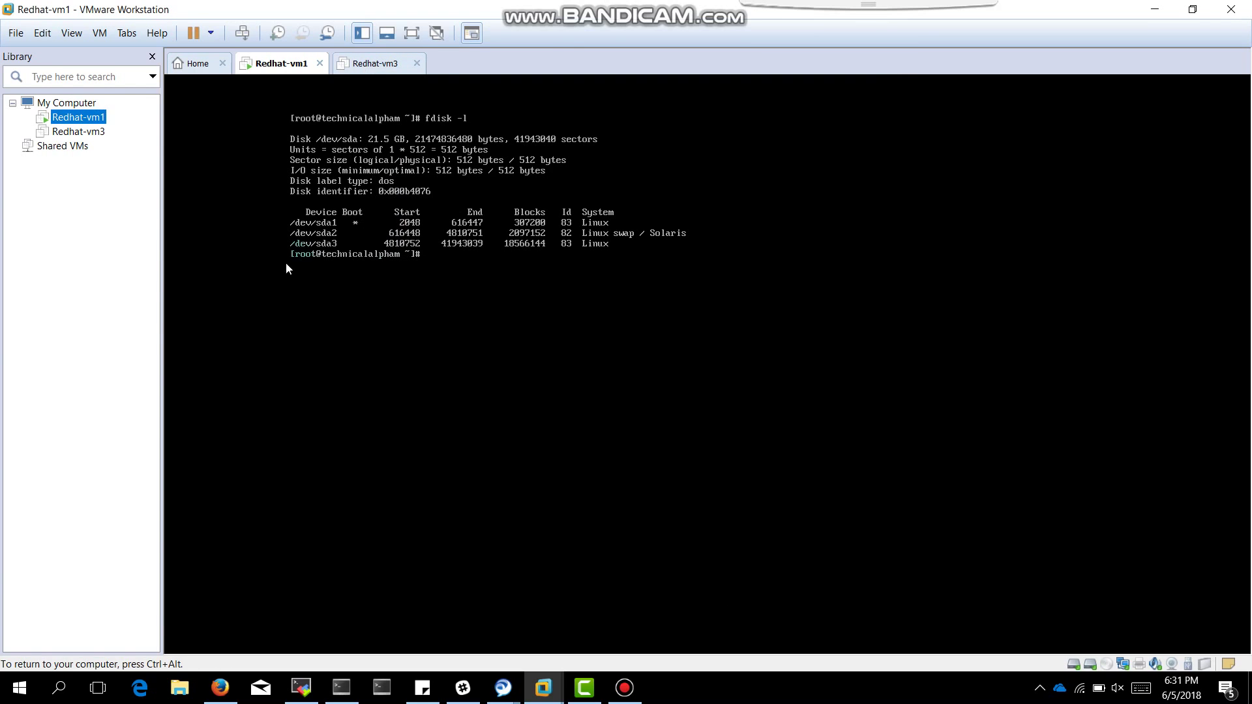
Return to Redhat-vm1's console and rerun fdisk -l, which still shows only the 21.5 GB /dev/sda
{"action": "left_click", "coordinate": [69, 208]}
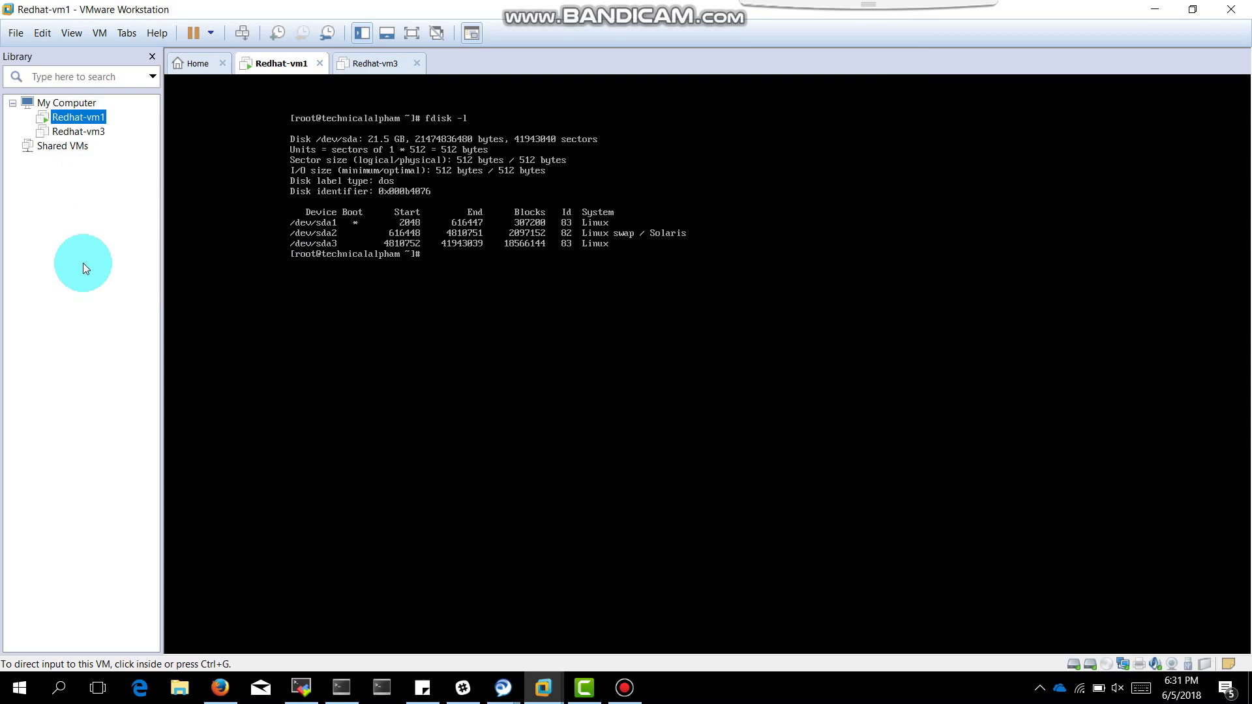
{"action": "left_click", "coordinate": [79, 131]}
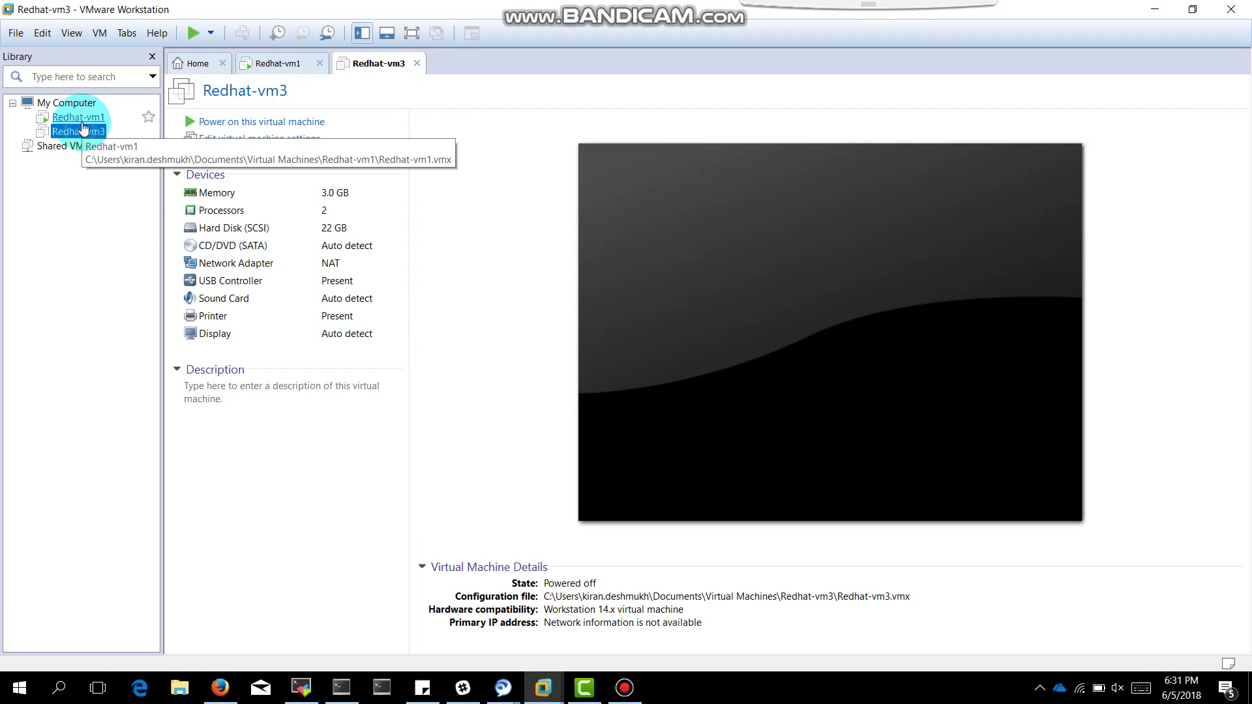
{"action": "left_click", "coordinate": [79, 118]}
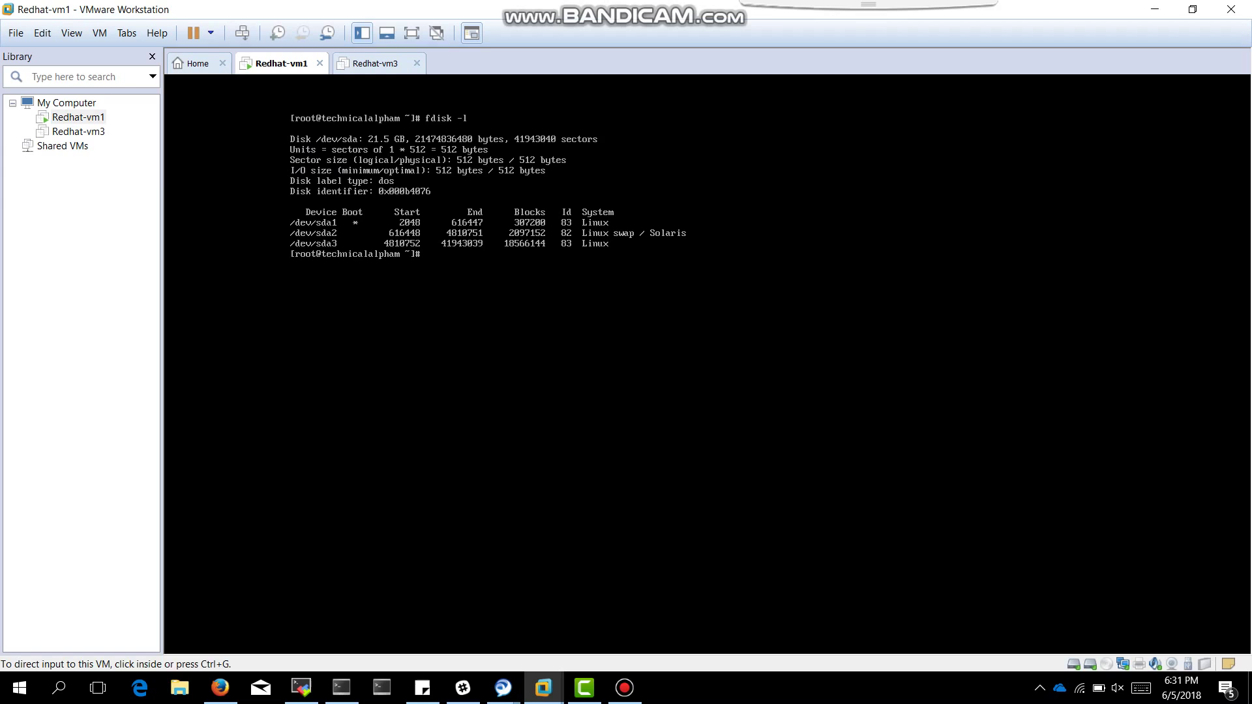
{"action": "key", "text": "ctrl+g"}
{"action": "type", "text": "f"}
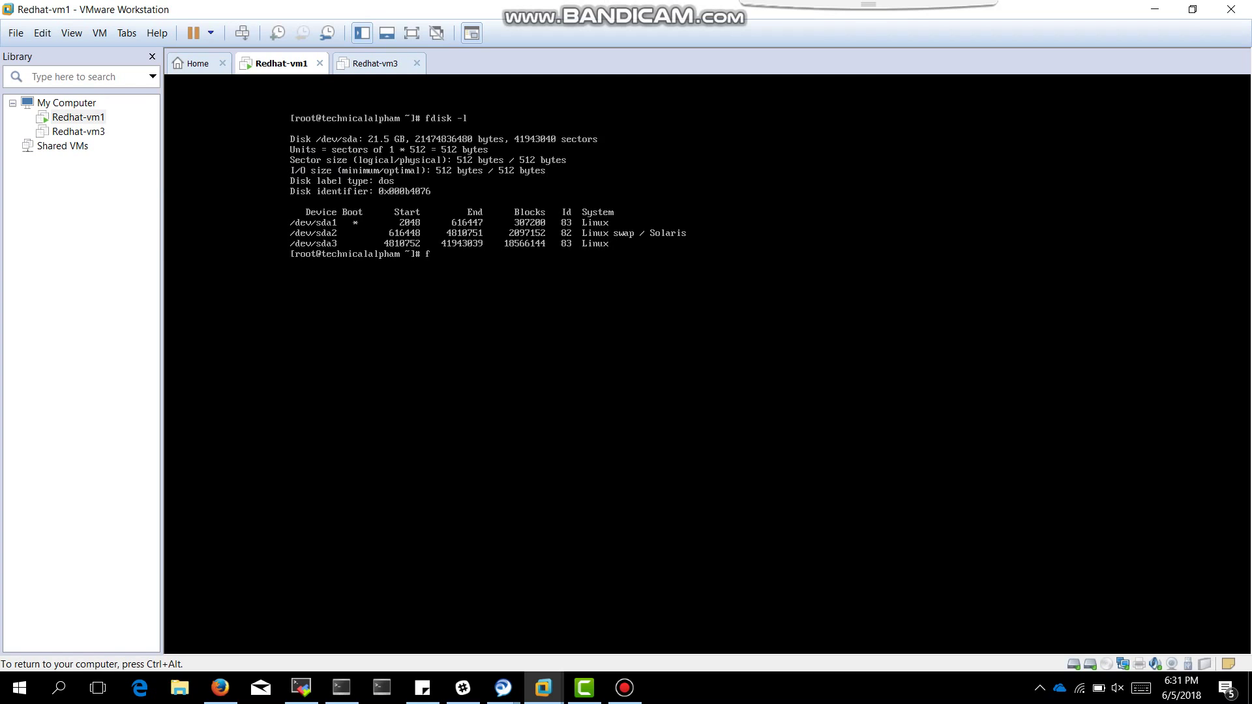
{"action": "type", "text": "disk -l"}
{"action": "key", "text": "Return"}
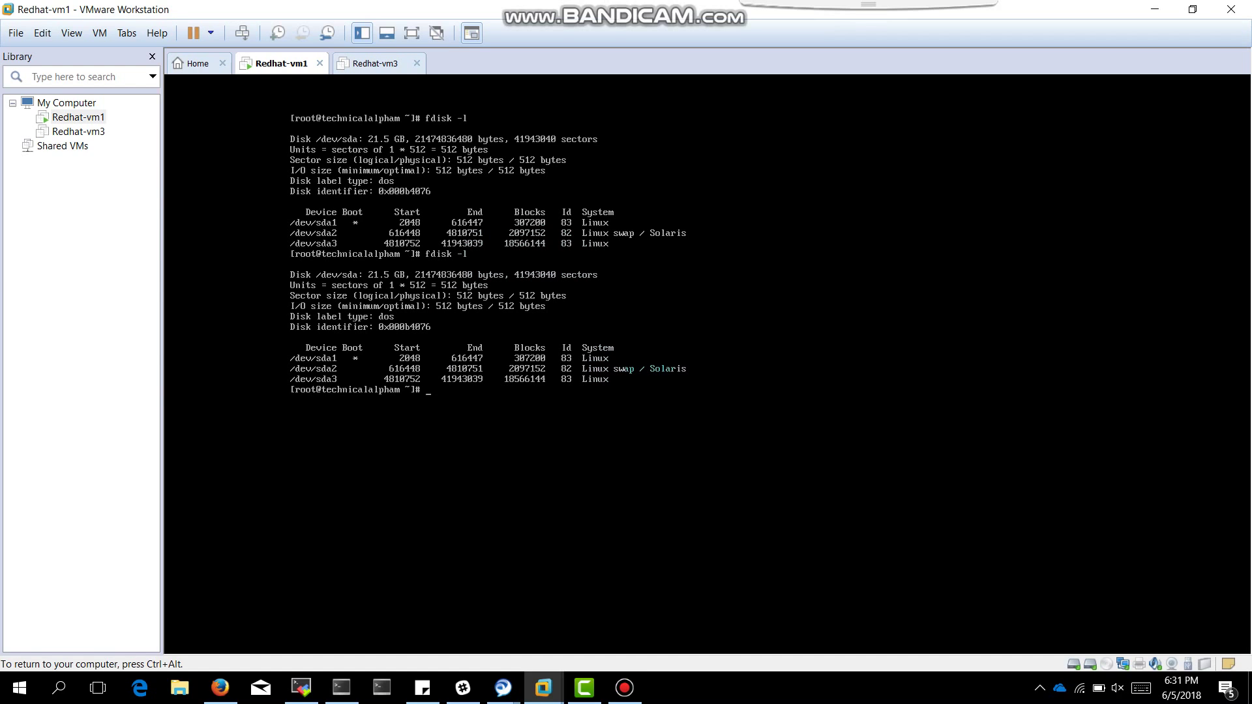
{"action": "key", "text": "ctrl+alt"}
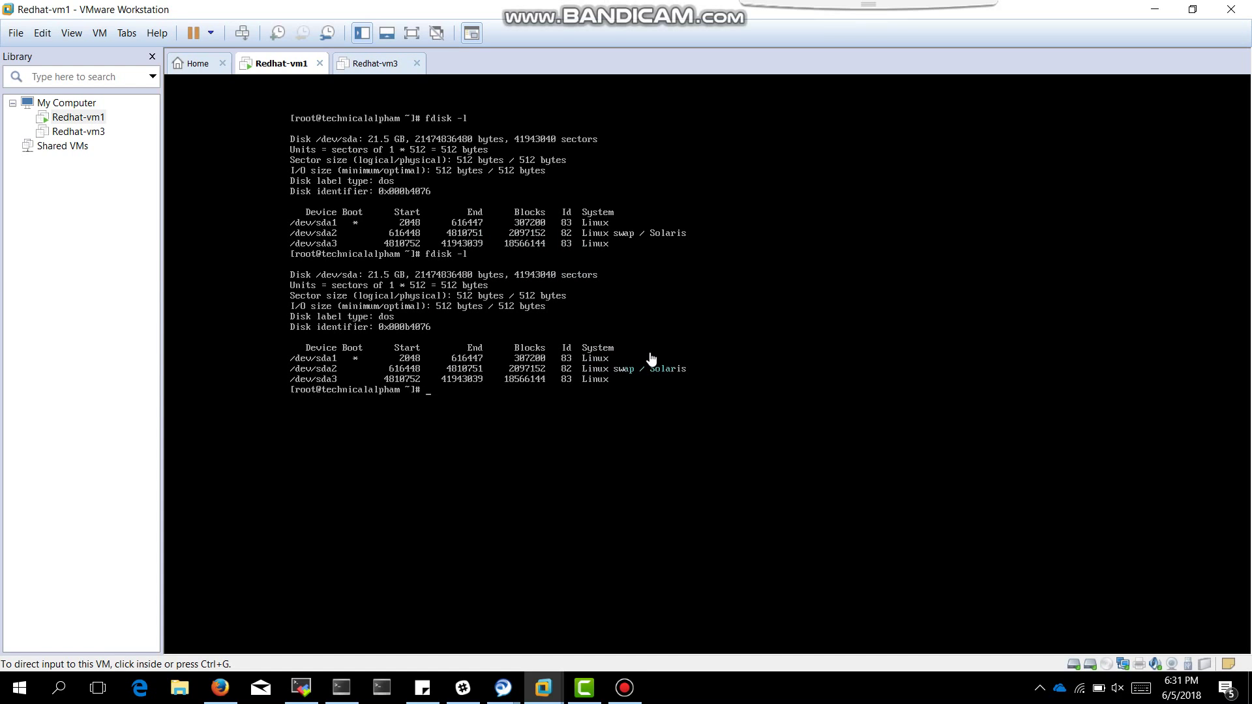
{"action": "left_click", "coordinate": [72, 118]}
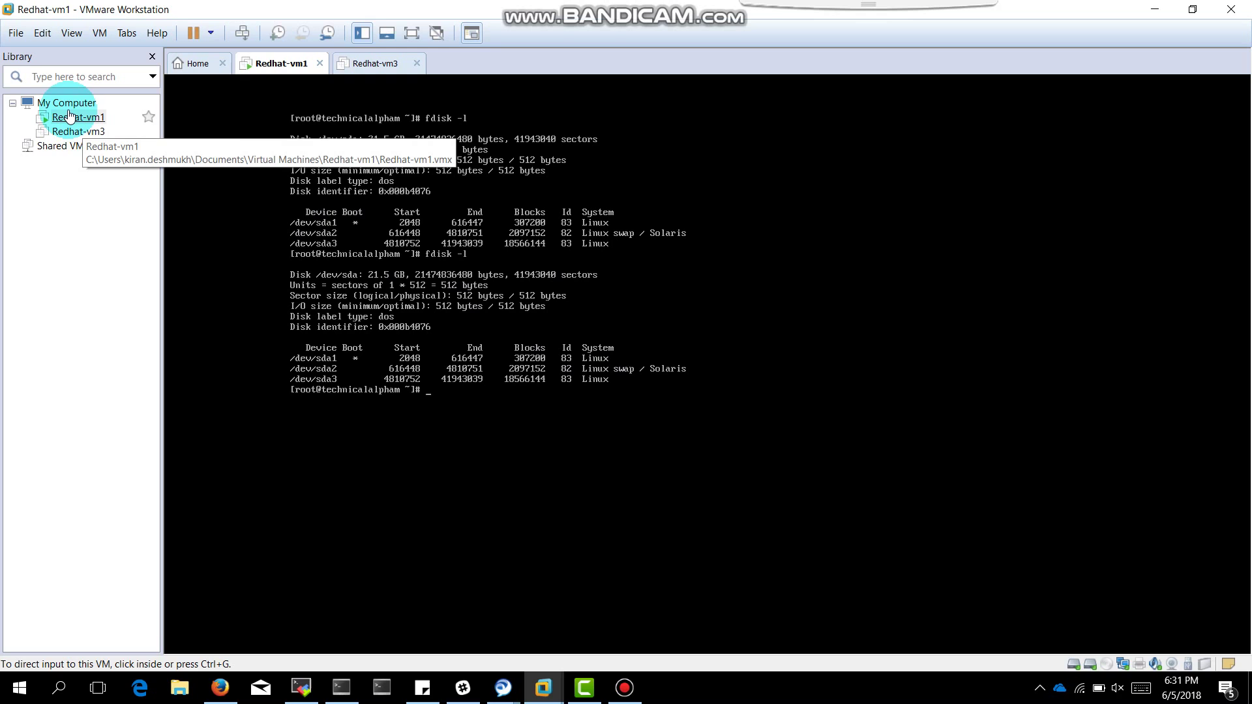
{"action": "right_click", "coordinate": [70, 117]}
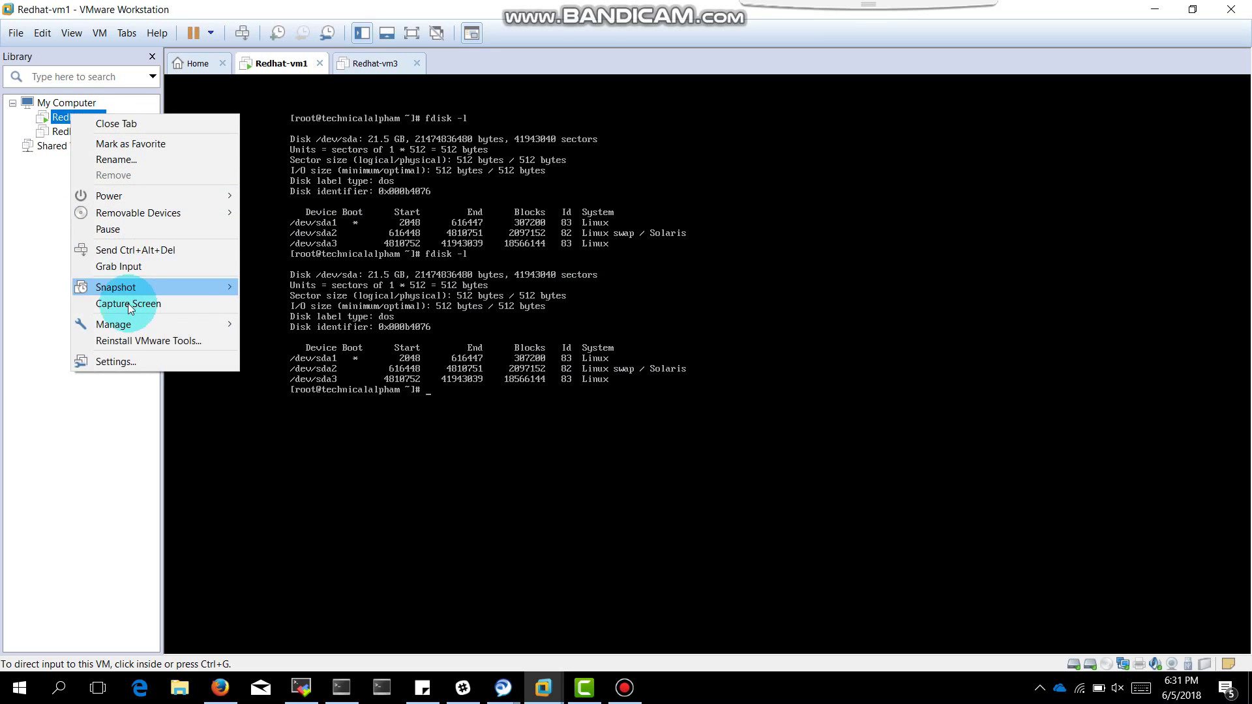
{"action": "left_click", "coordinate": [122, 363]}
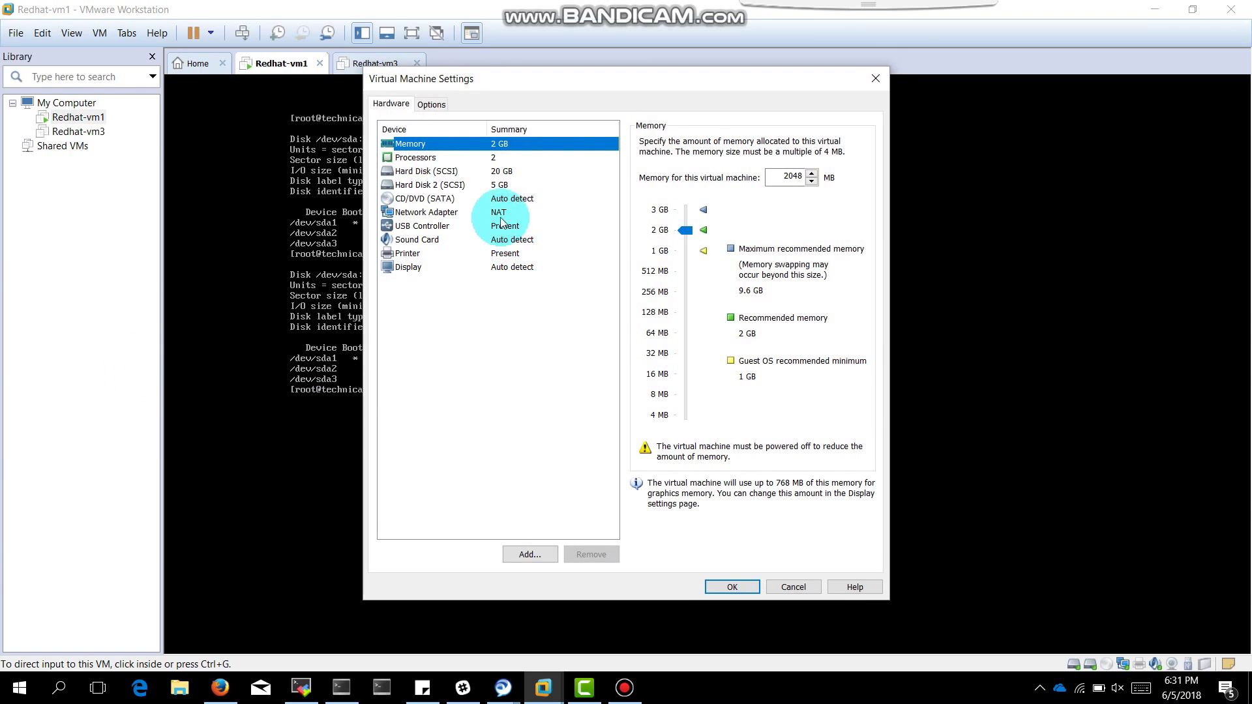
{"action": "left_click", "coordinate": [499, 197]}
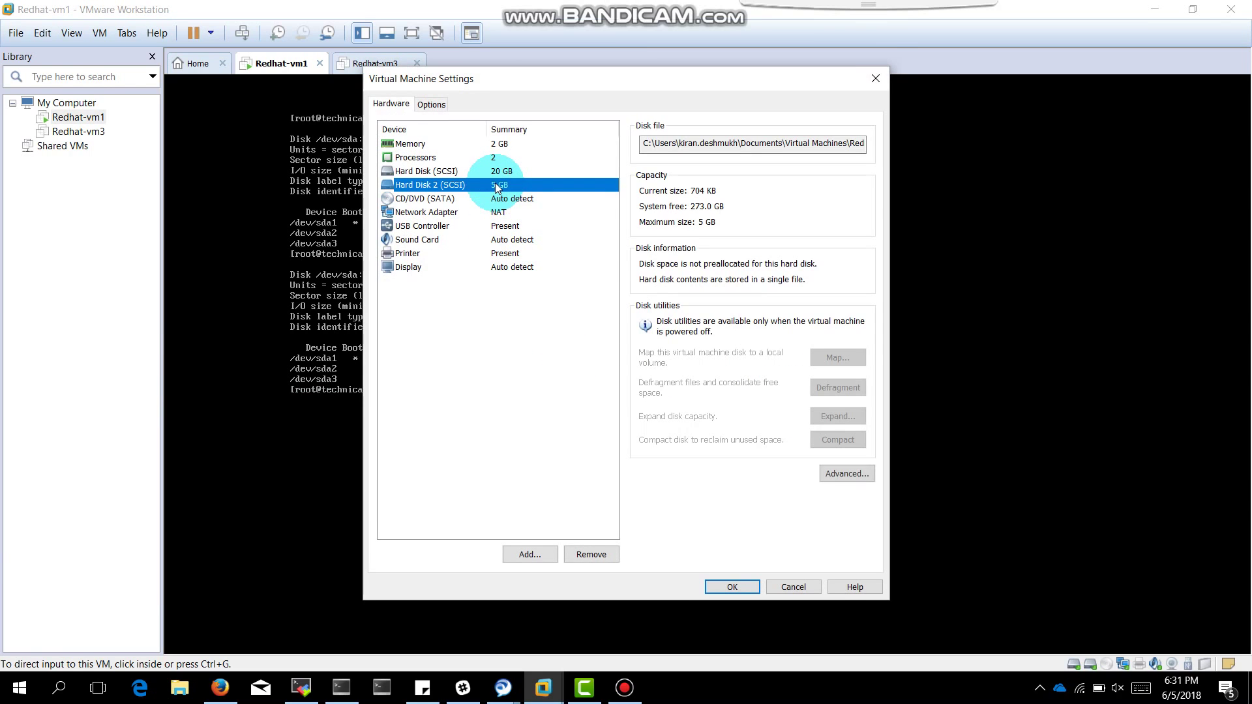
{"action": "left_click", "coordinate": [497, 171]}
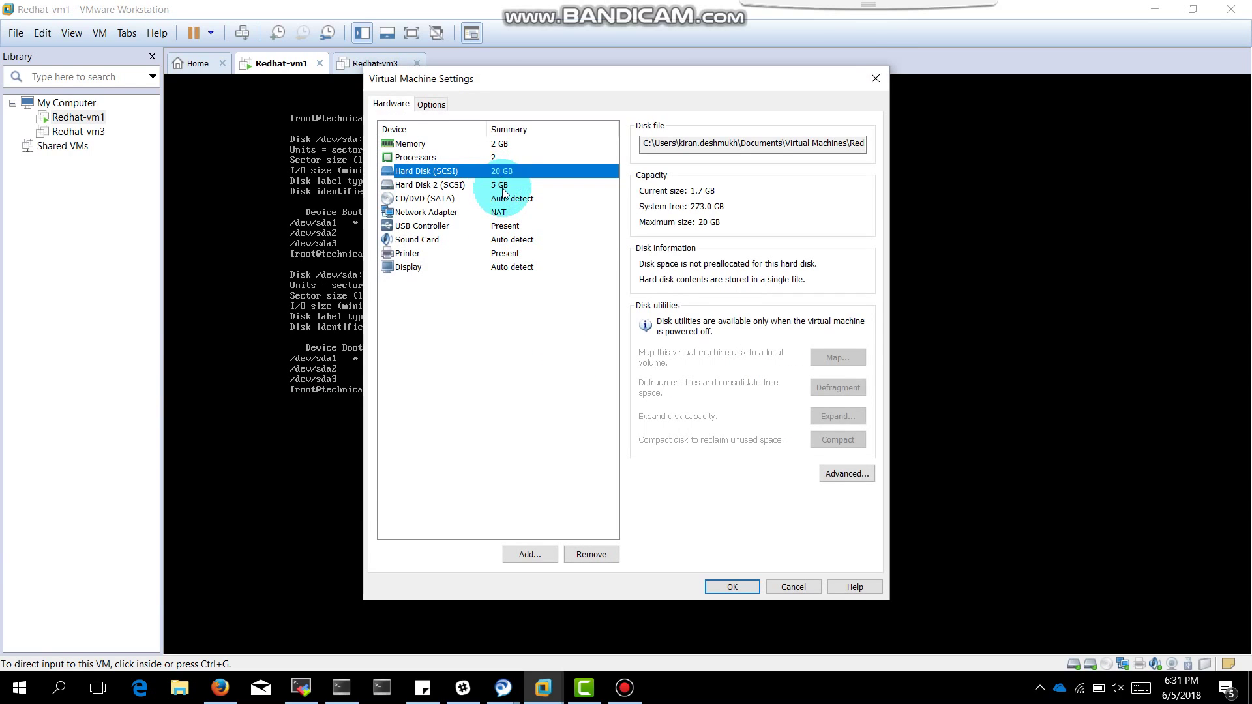
{"action": "left_click", "coordinate": [498, 185]}
{"action": "left_click", "coordinate": [733, 590]}
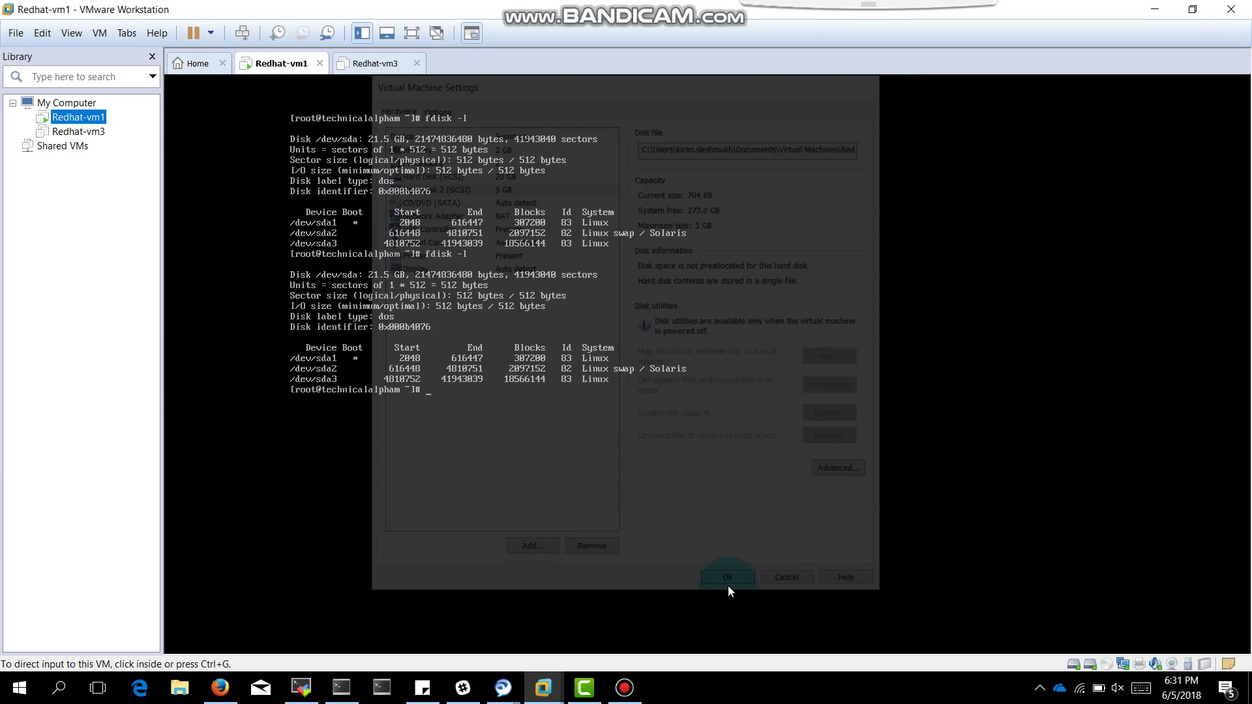
{"action": "left_click", "coordinate": [423, 428]}
{"action": "type", "text": "f"}
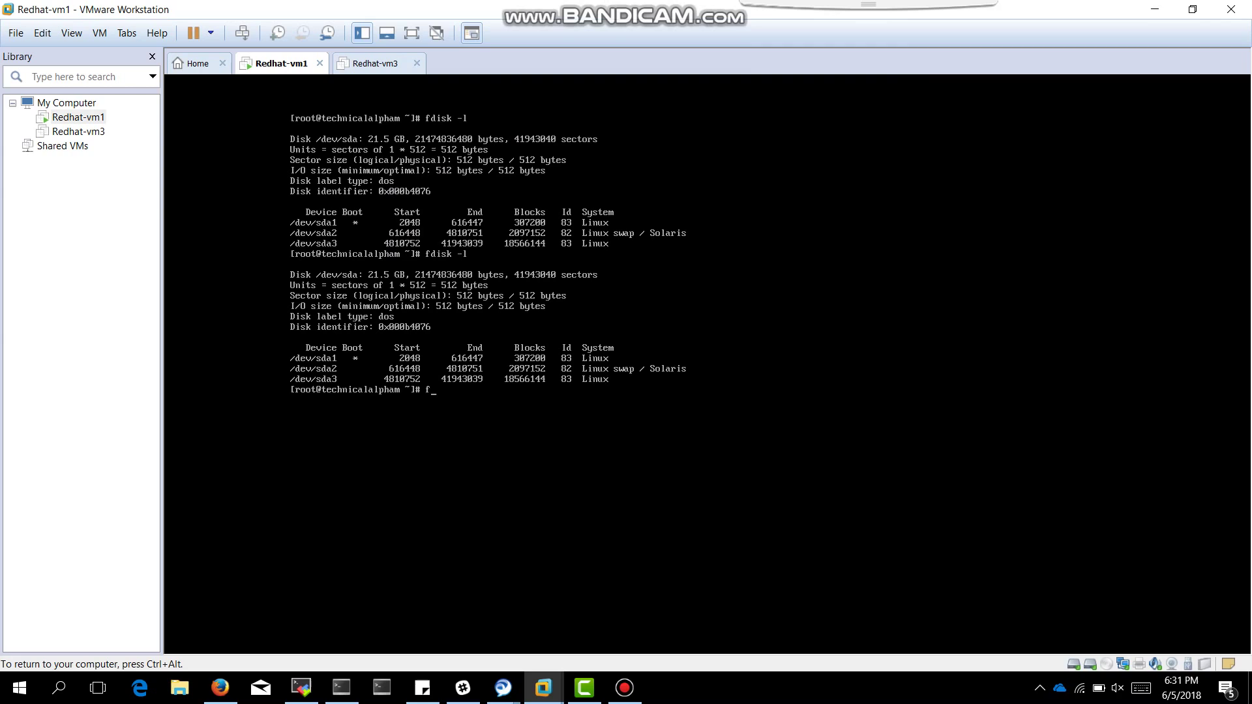
{"action": "type", "text": "disk -l"}
Run fdisk -l, partprobe, then fdisk -l again; only sda is still listed
{"action": "key", "text": "Return"}
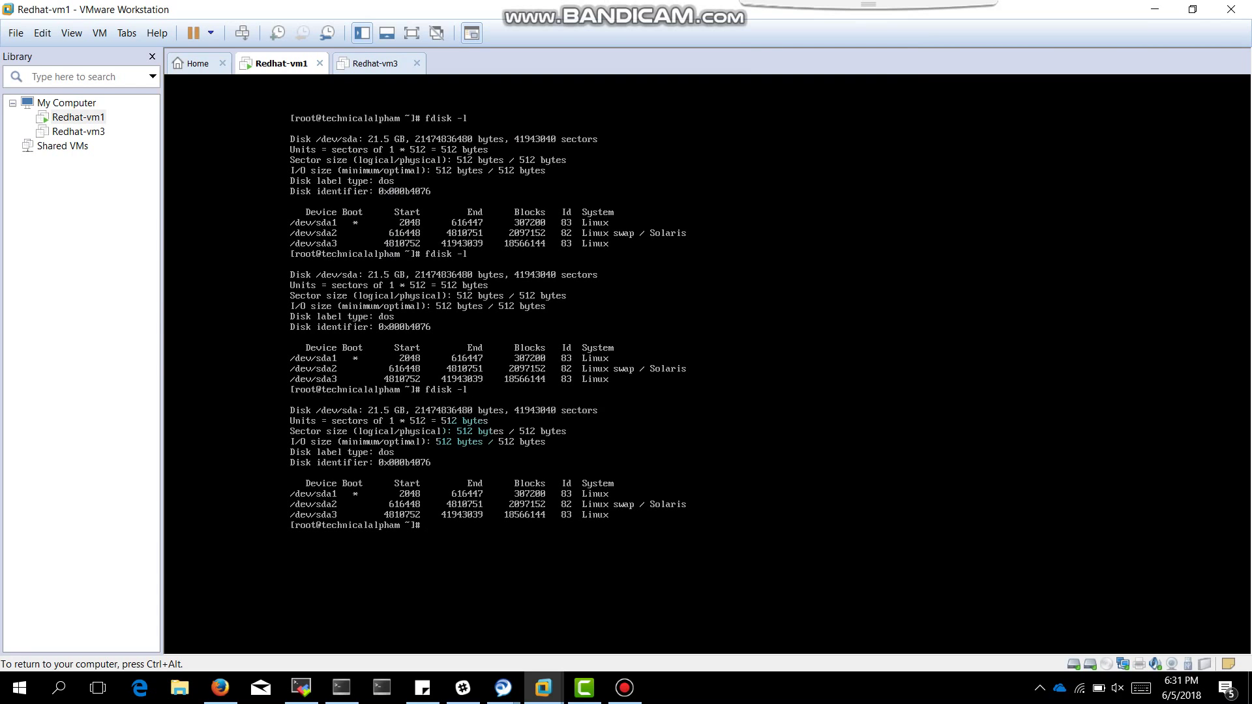
{"action": "type", "text": "part"}
{"action": "type", "text": "pro"}
{"action": "type", "text": "be"}
{"action": "key", "text": "Return"}
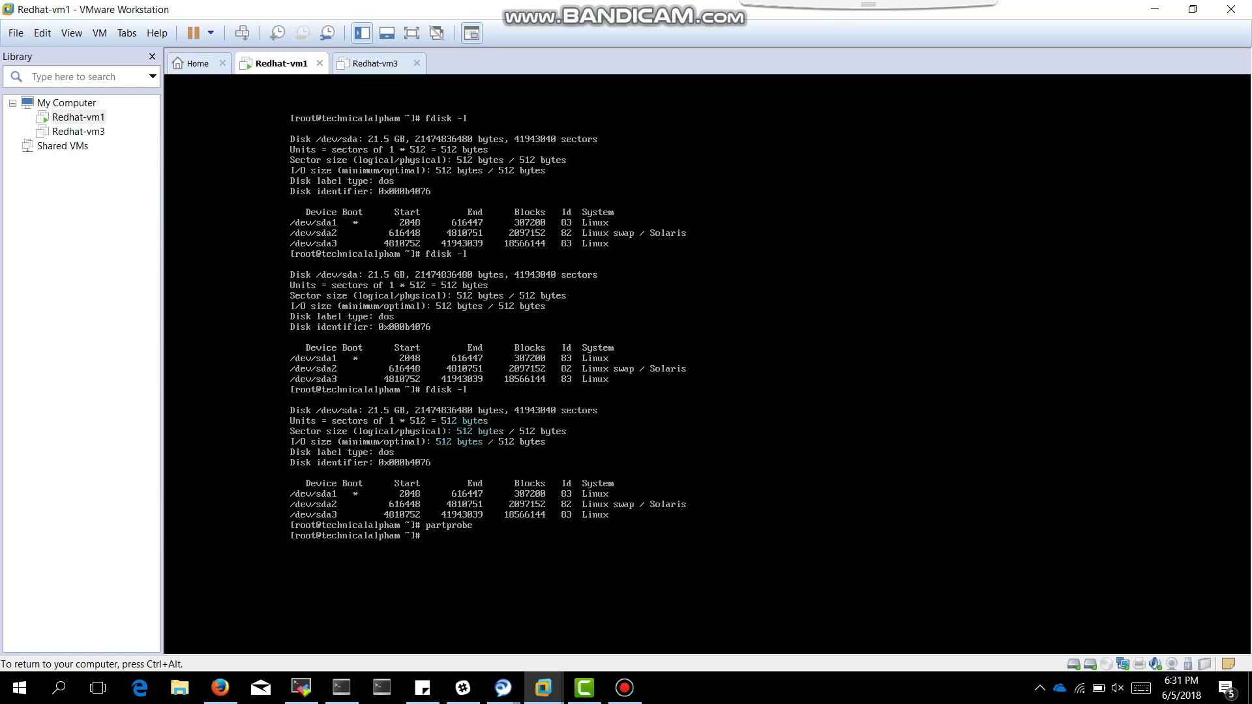
{"action": "key", "text": "Up"}
{"action": "key", "text": "Up"}
{"action": "key", "text": "Return"}
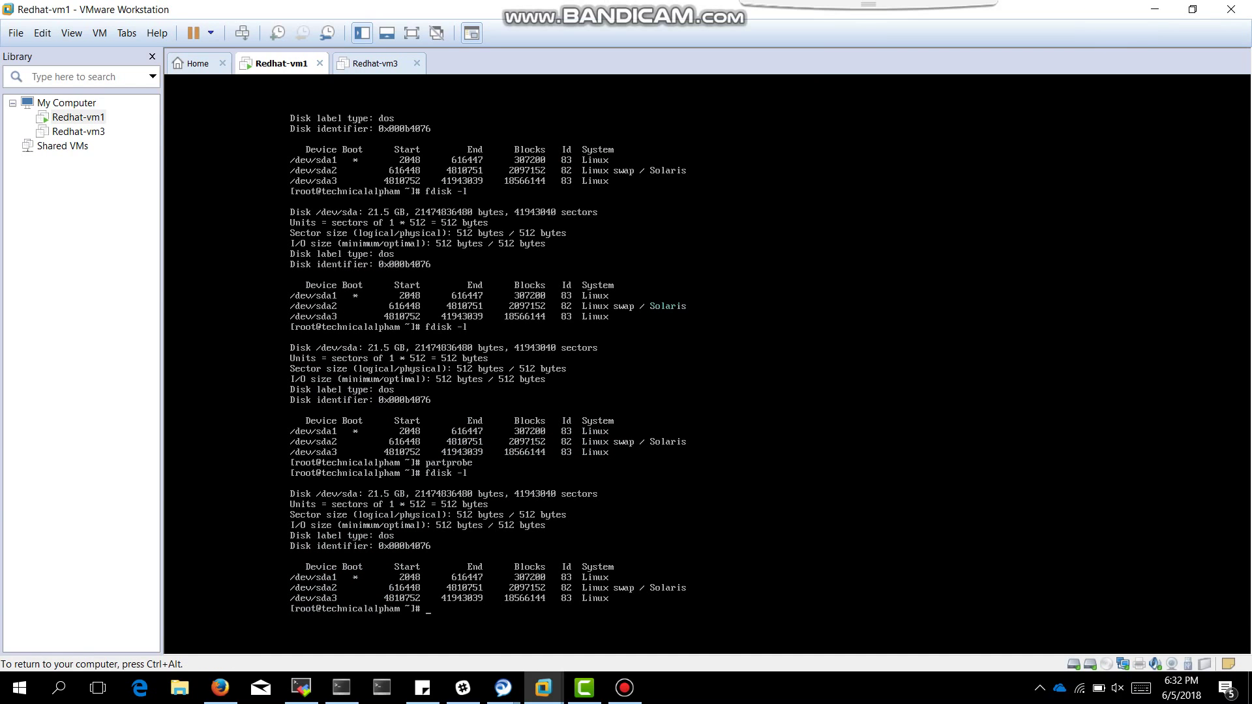
{"action": "key", "text": "ctrl+alt"}
Reopen Redhat-vm1's console and run fdisk -l twice more, still only the 21.5 GB disk
{"action": "key", "text": "ctrl+shift+Tab"}
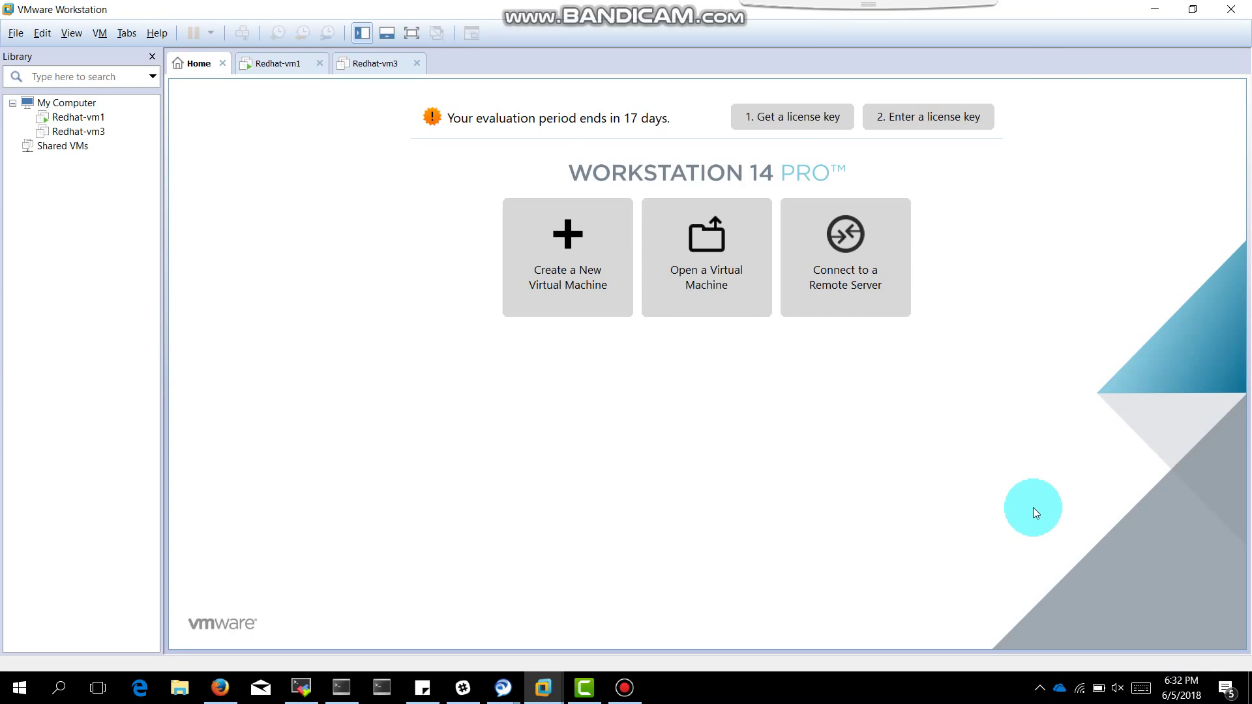
{"action": "left_click", "coordinate": [79, 117]}
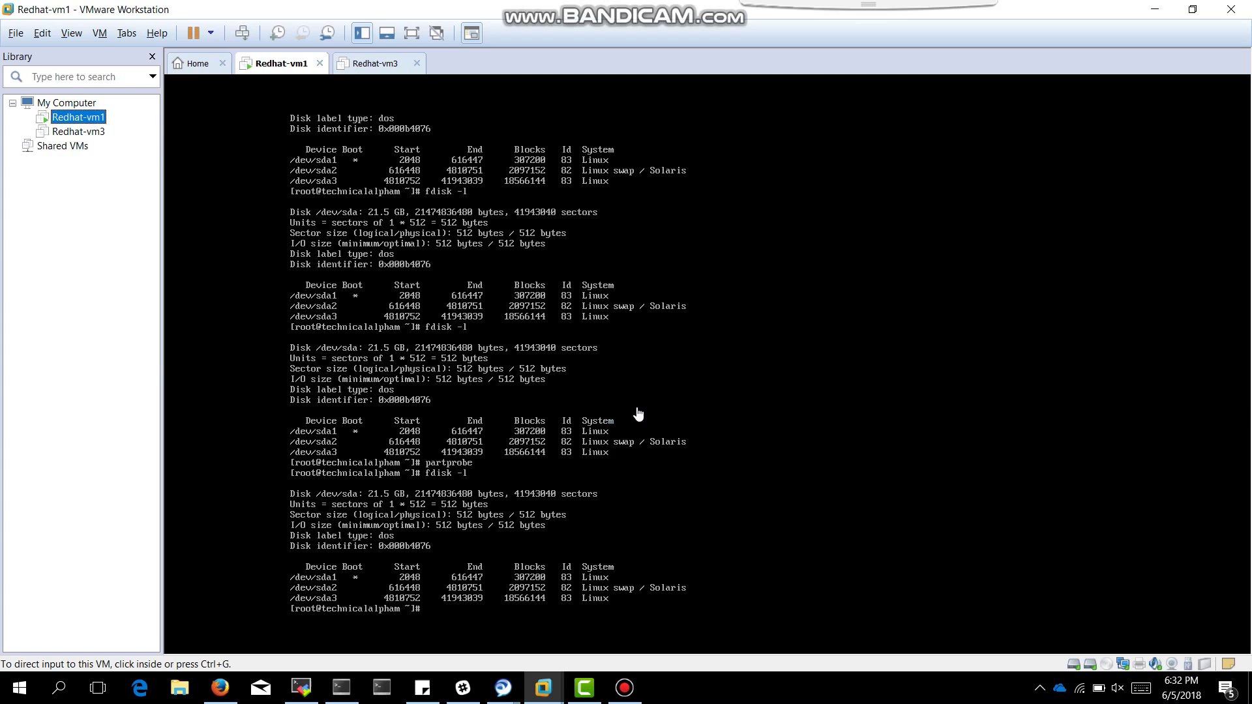
{"action": "left_click", "coordinate": [637, 415]}
{"action": "type", "text": "fdisk -l"}
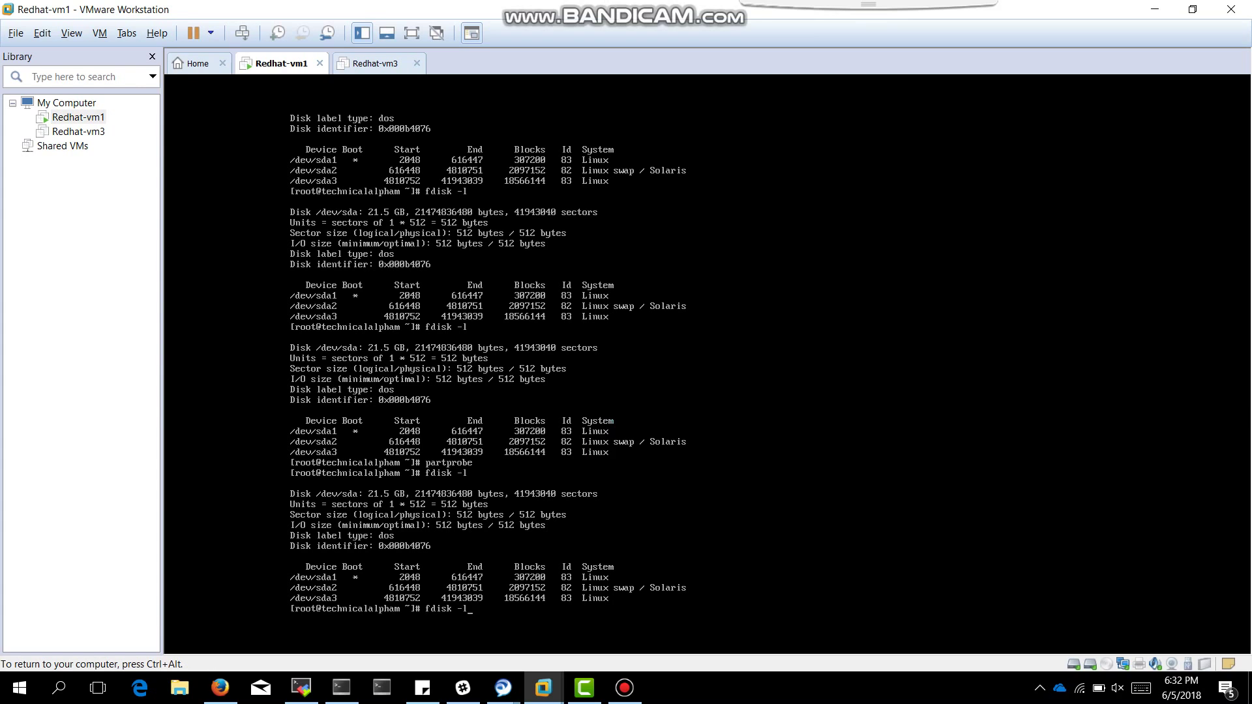
{"action": "key", "text": "Return"}
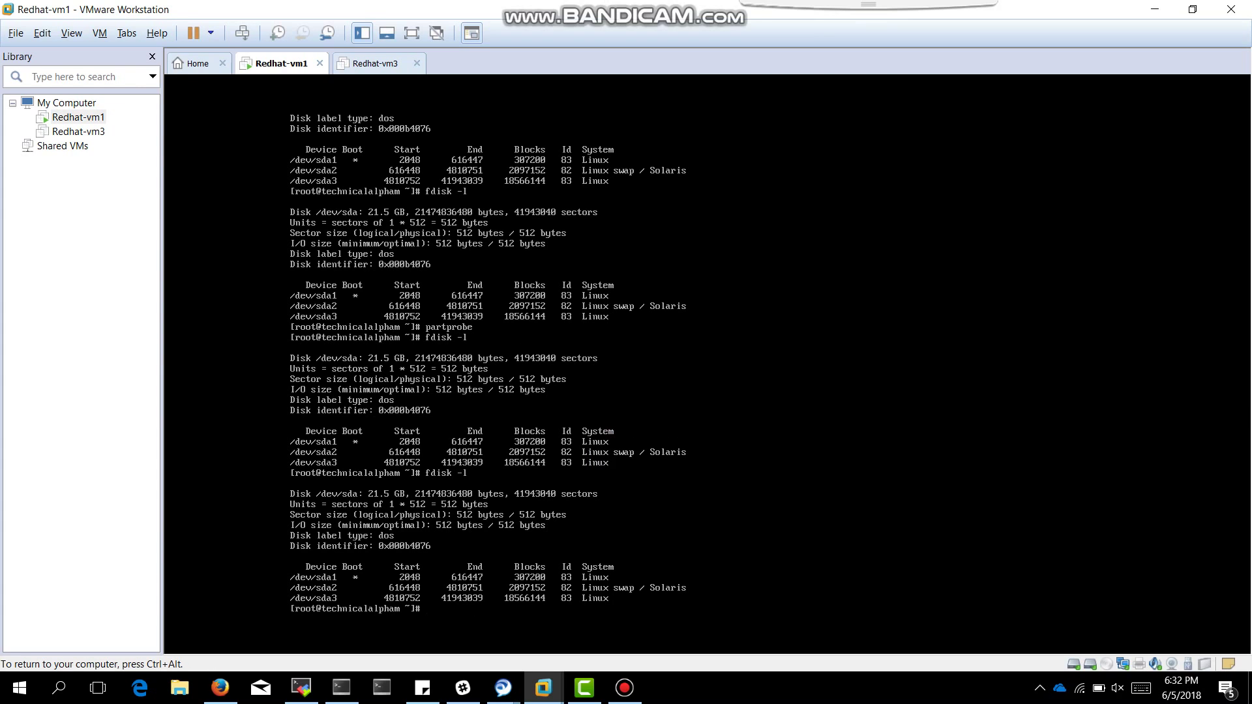
{"action": "type", "text": "fdisk -l"}
{"action": "key", "text": "Return"}
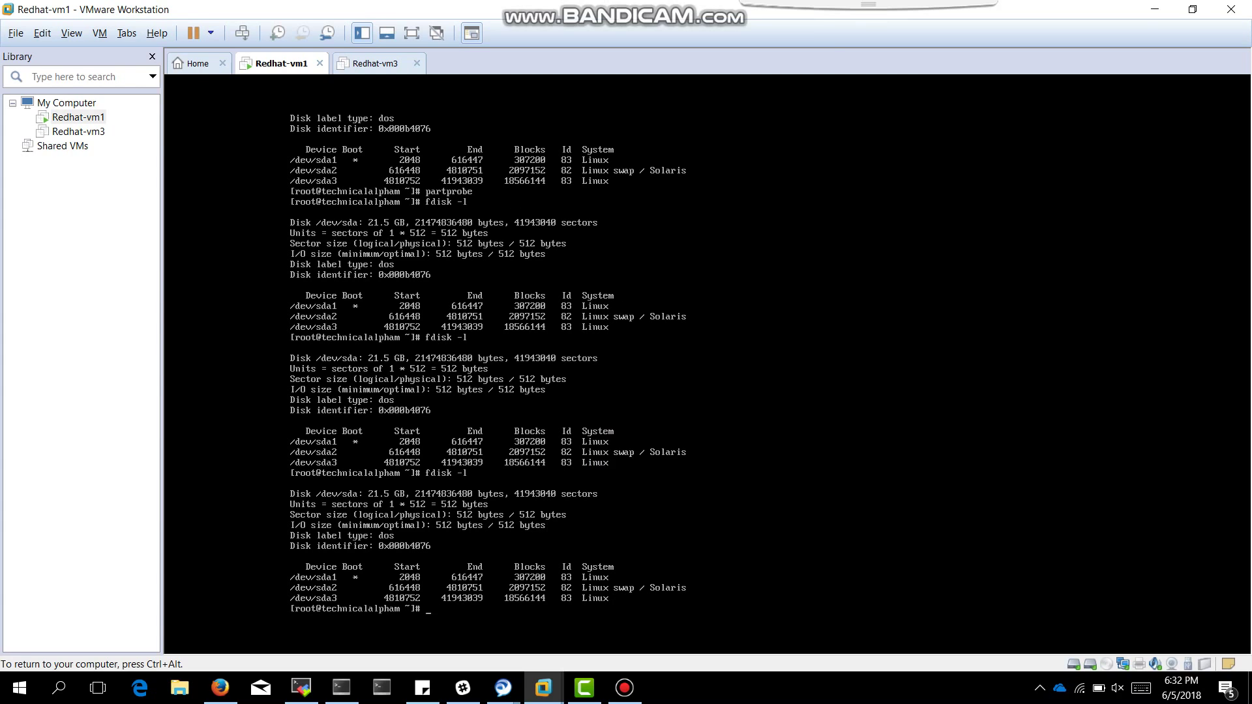
{"action": "key", "text": "ctrl+alt"}
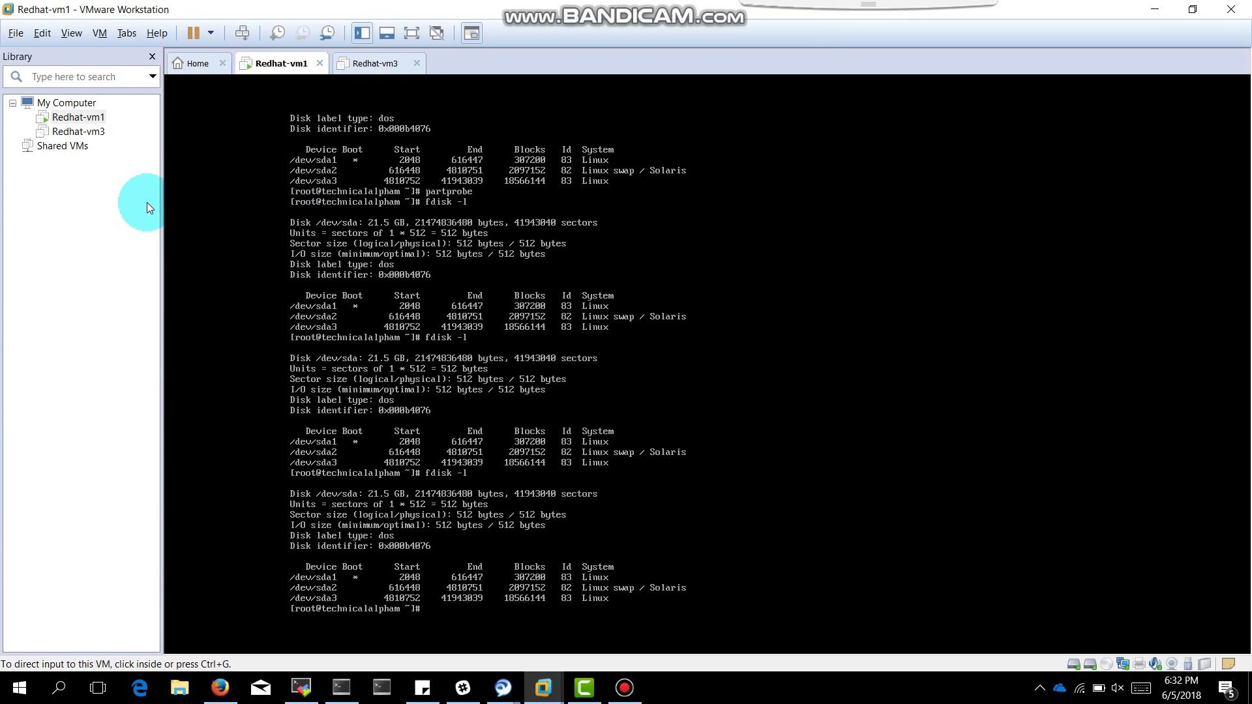
Open Redhat-vm1's settings and add a new SCSI virtual hard disk
{"action": "right_click", "coordinate": [95, 118]}
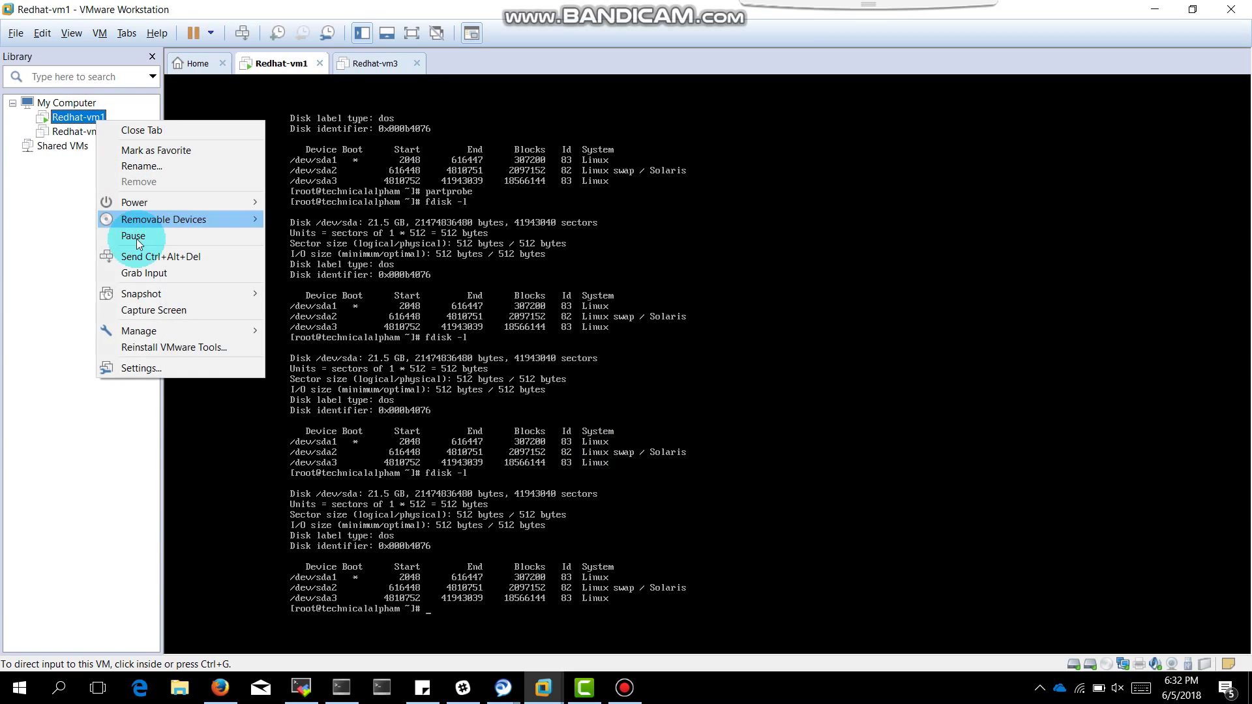
{"action": "left_click", "coordinate": [138, 366]}
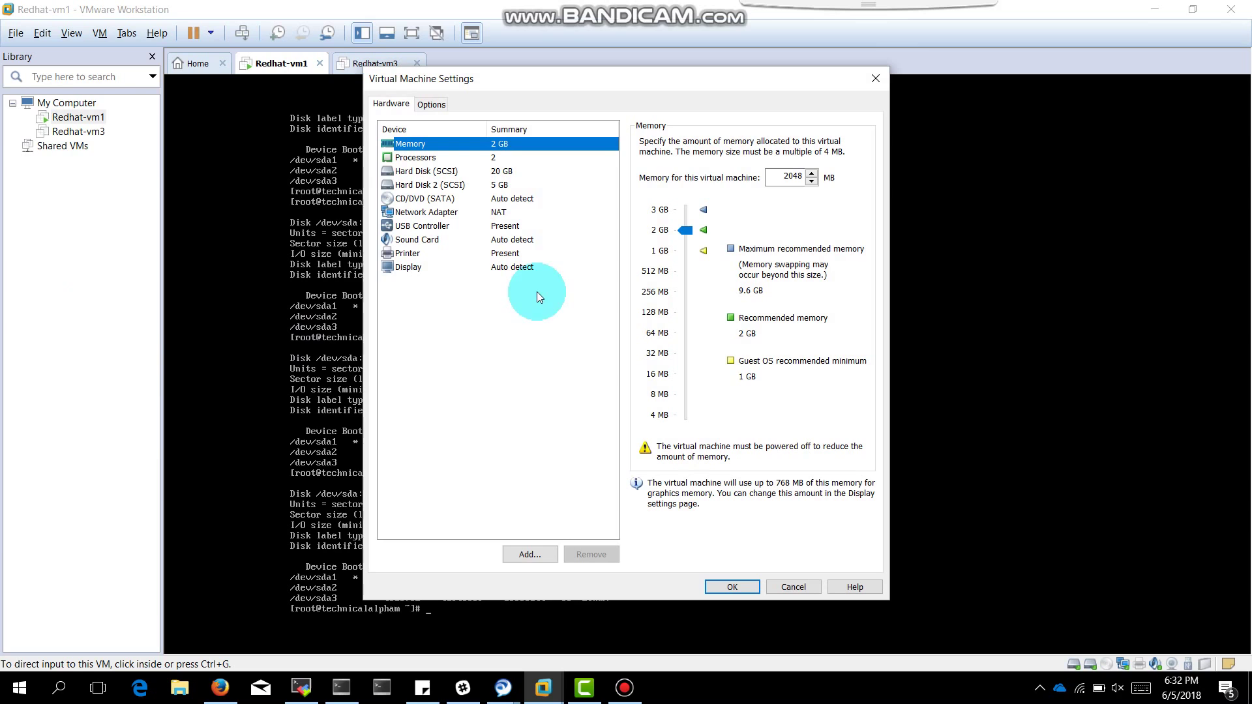
{"action": "left_click", "coordinate": [533, 554]}
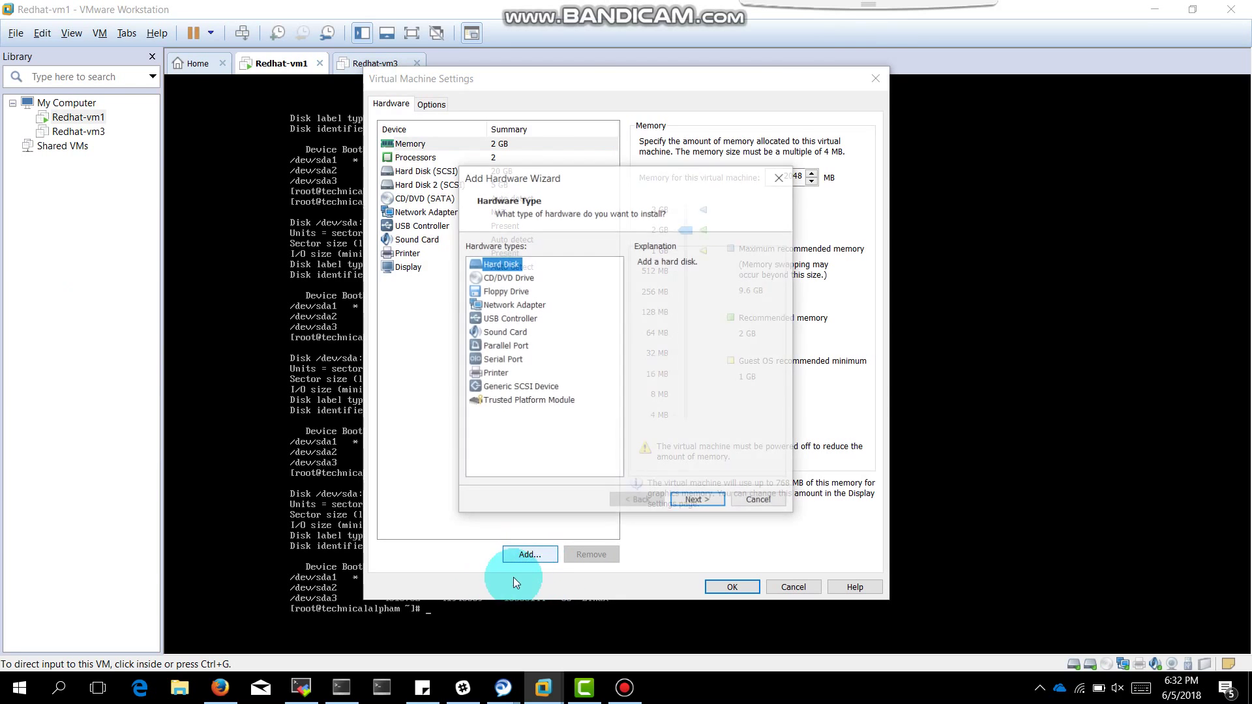
{"action": "left_click", "coordinate": [675, 500]}
{"action": "left_click", "coordinate": [675, 500]}
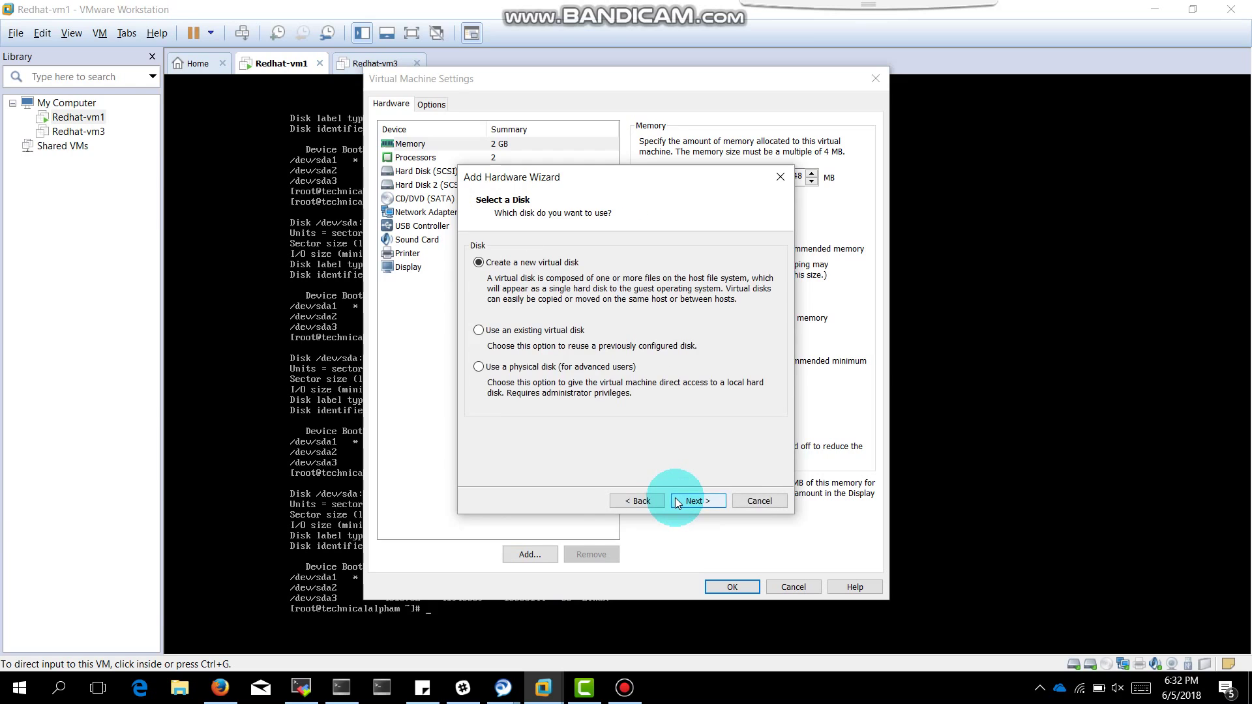
{"action": "left_click", "coordinate": [675, 500]}
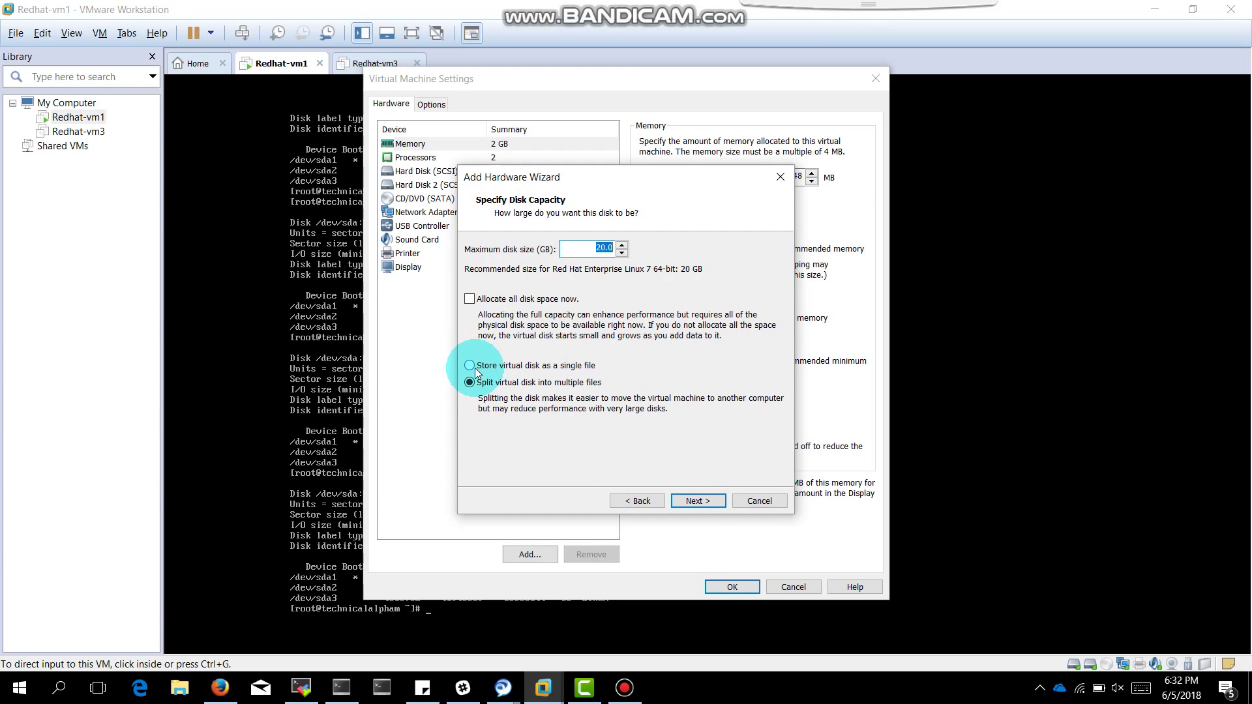
Make it a 3 GB single-file disk, Redhat-vm1-1.vmdk, and save the settings
{"action": "left_click", "coordinate": [473, 367]}
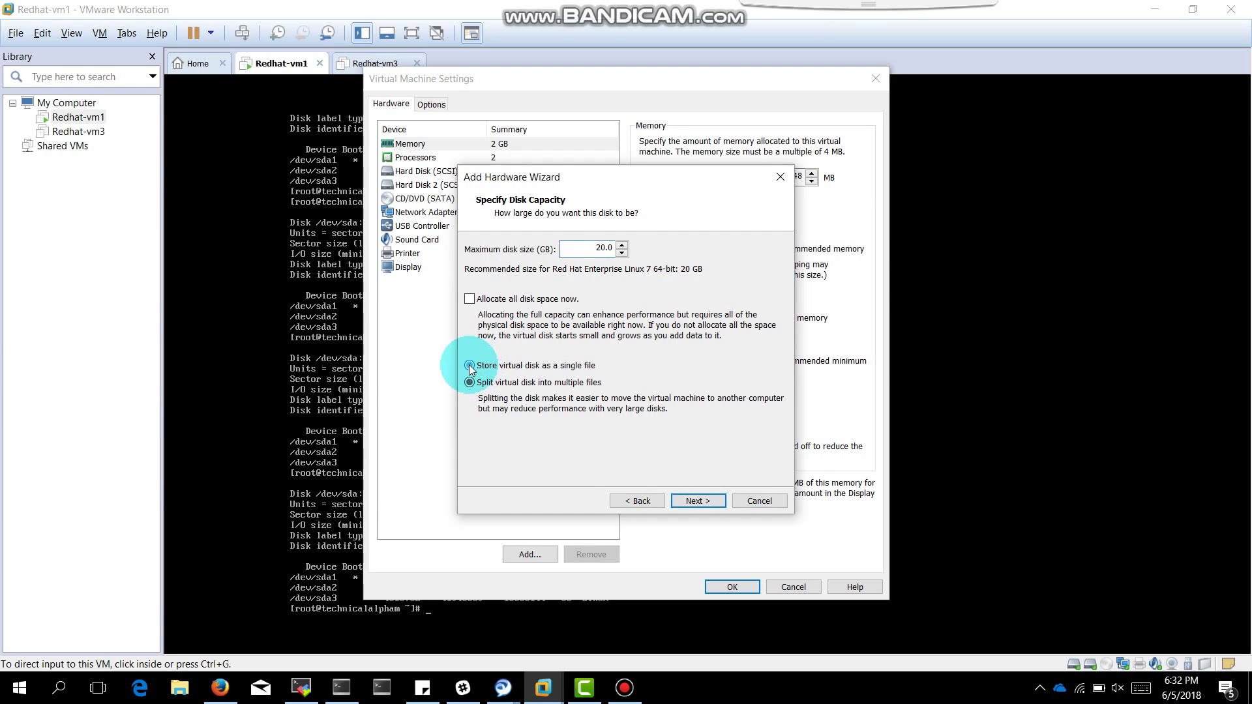
{"action": "left_click", "coordinate": [611, 247]}
{"action": "type", "text": "3"}
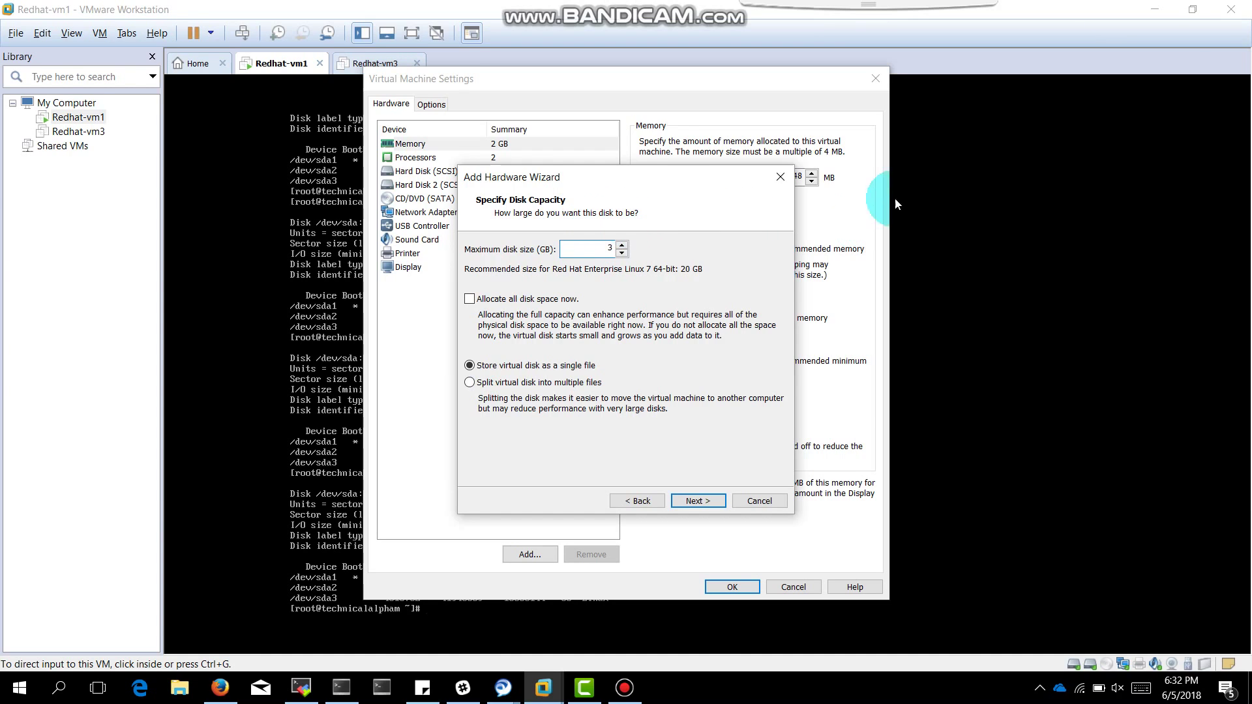
{"action": "left_click", "coordinate": [715, 499]}
{"action": "left_click", "coordinate": [715, 499]}
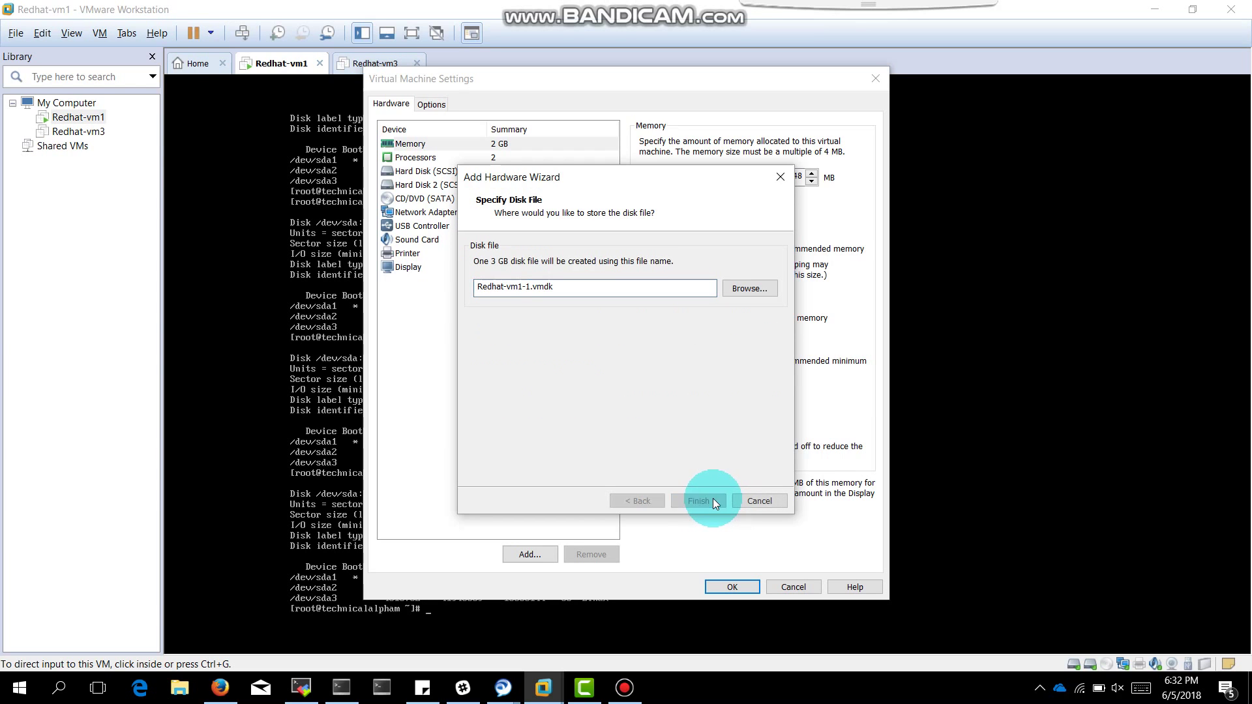
{"action": "left_click", "coordinate": [733, 587]}
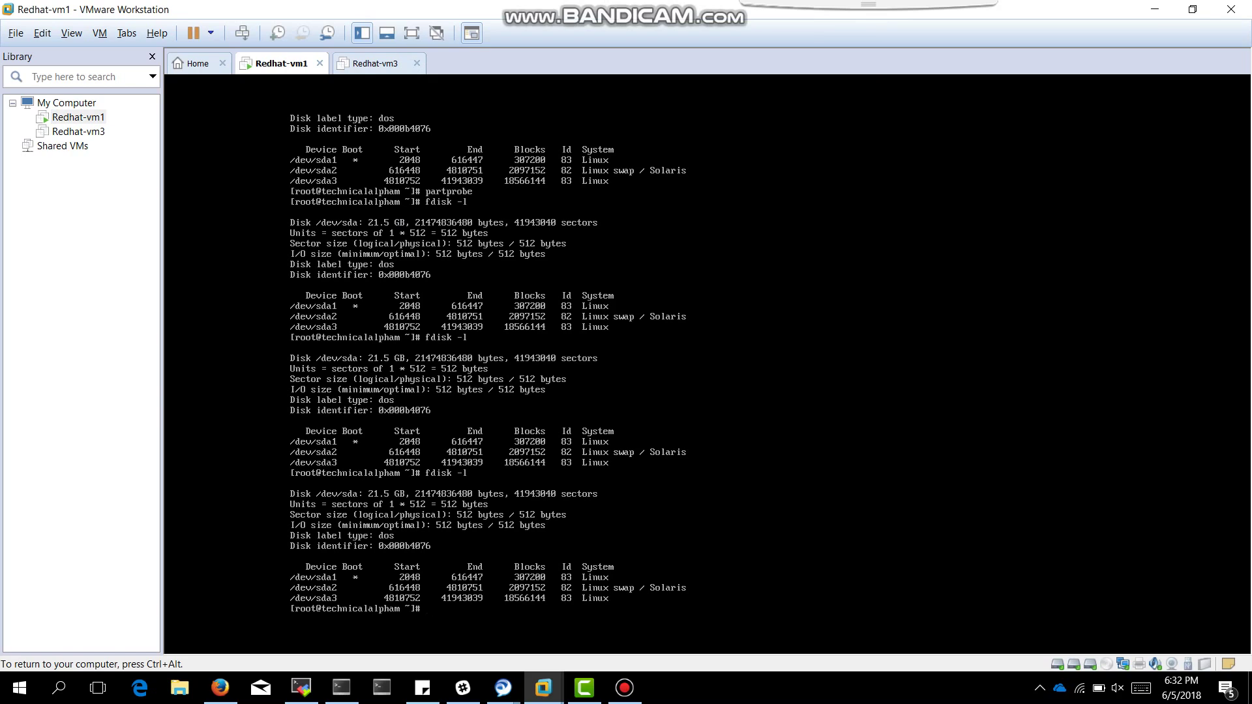
Rerun fdisk -l in Redhat-vm1's console, which still lists only the 21.5 GB sda
{"action": "left_click", "coordinate": [60, 433]}
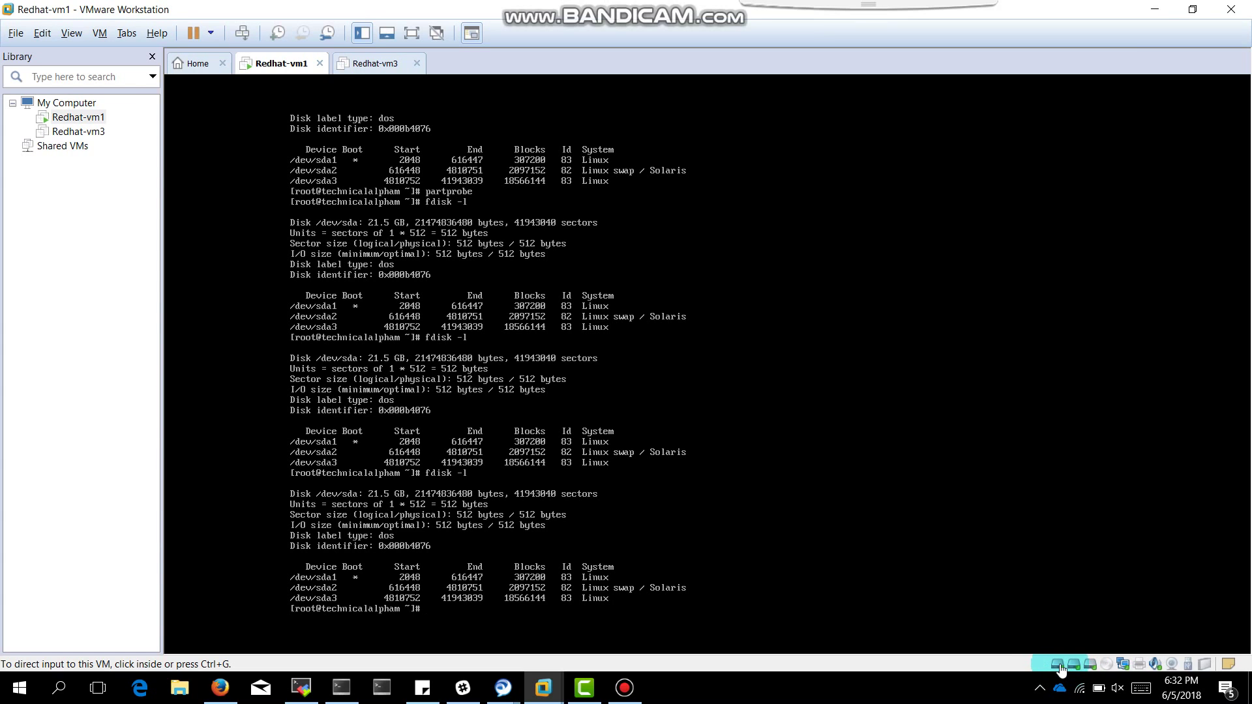
{"action": "mouse_move", "coordinate": [1138, 665]}
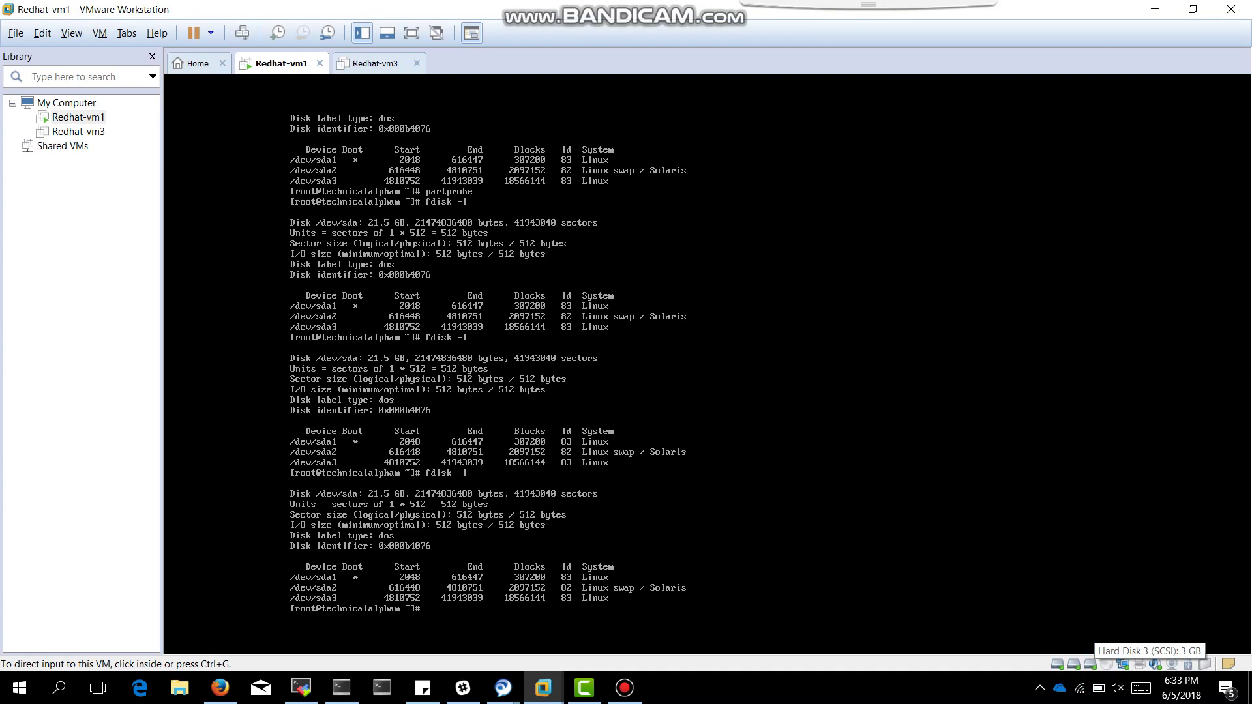
{"action": "key", "text": "ctrl+g"}
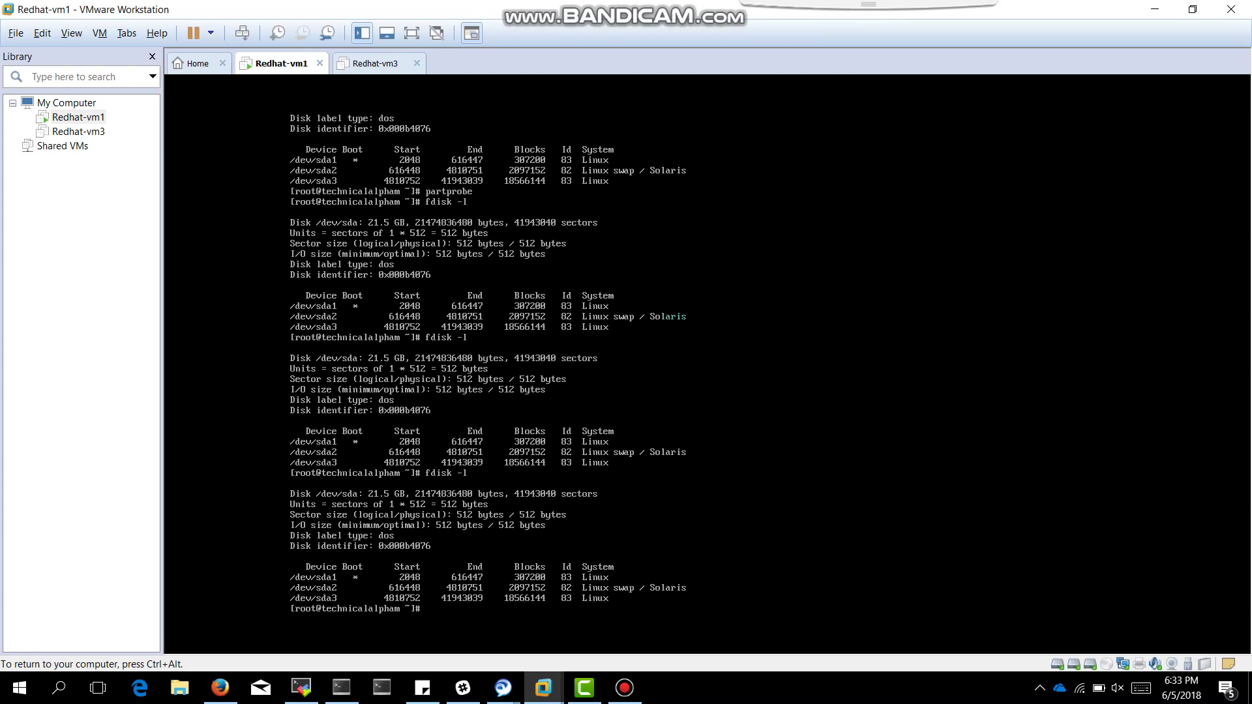
{"action": "left_click", "coordinate": [496, 610]}
{"action": "type", "text": "fdisk -l"}
{"action": "key", "text": "Return"}
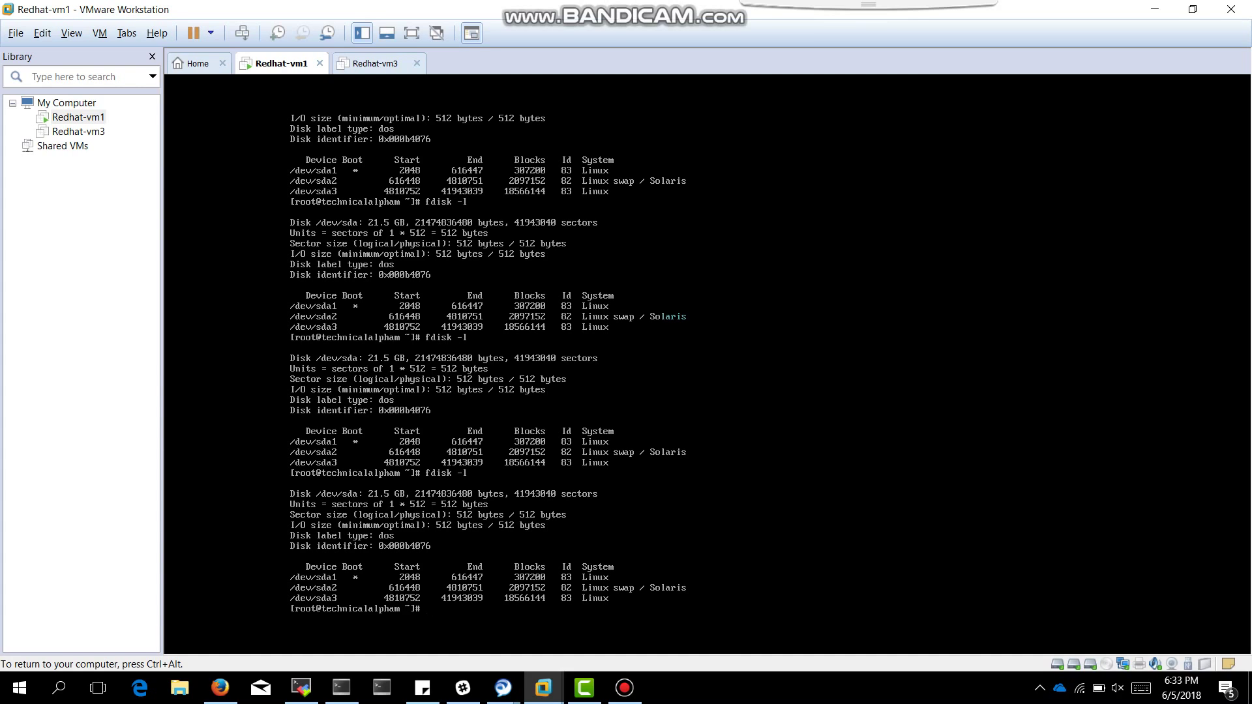
Clear the screen and print sda's partition table in parted, showing its three partitions
{"action": "key", "text": "ctrl+l"}
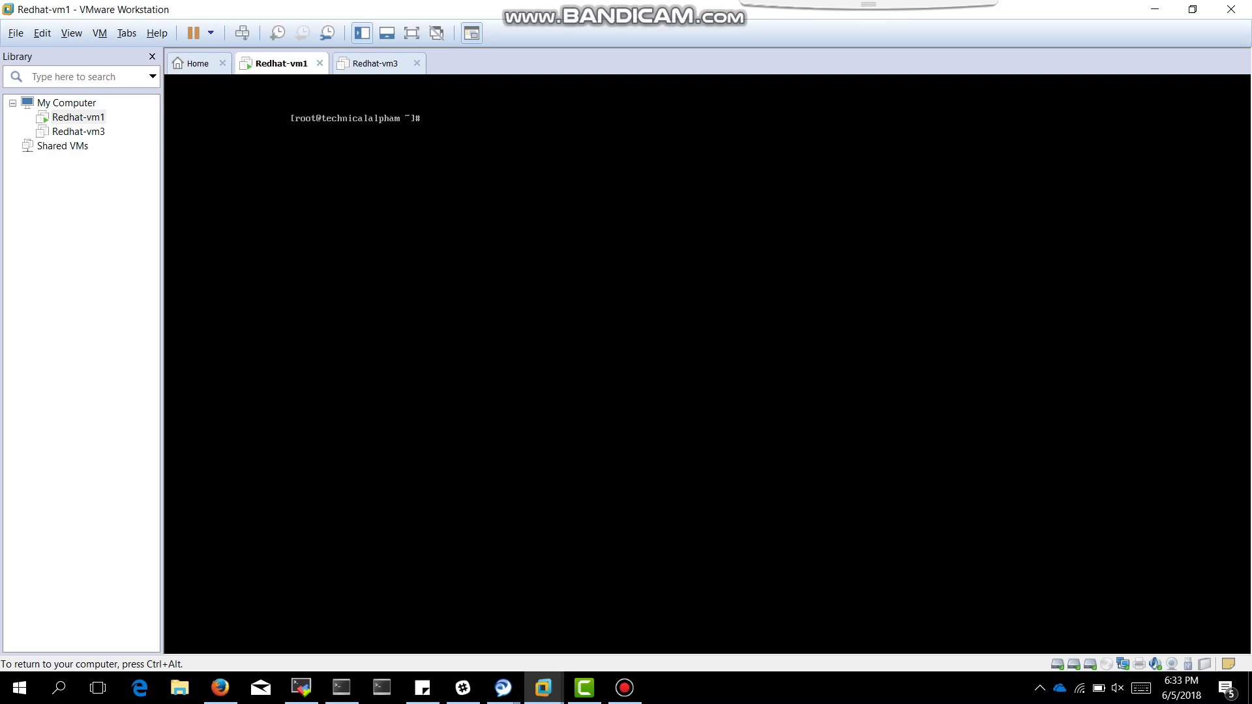
{"action": "type", "text": "print"}
{"action": "type", "text": " free"}
{"action": "key", "text": "Return"}
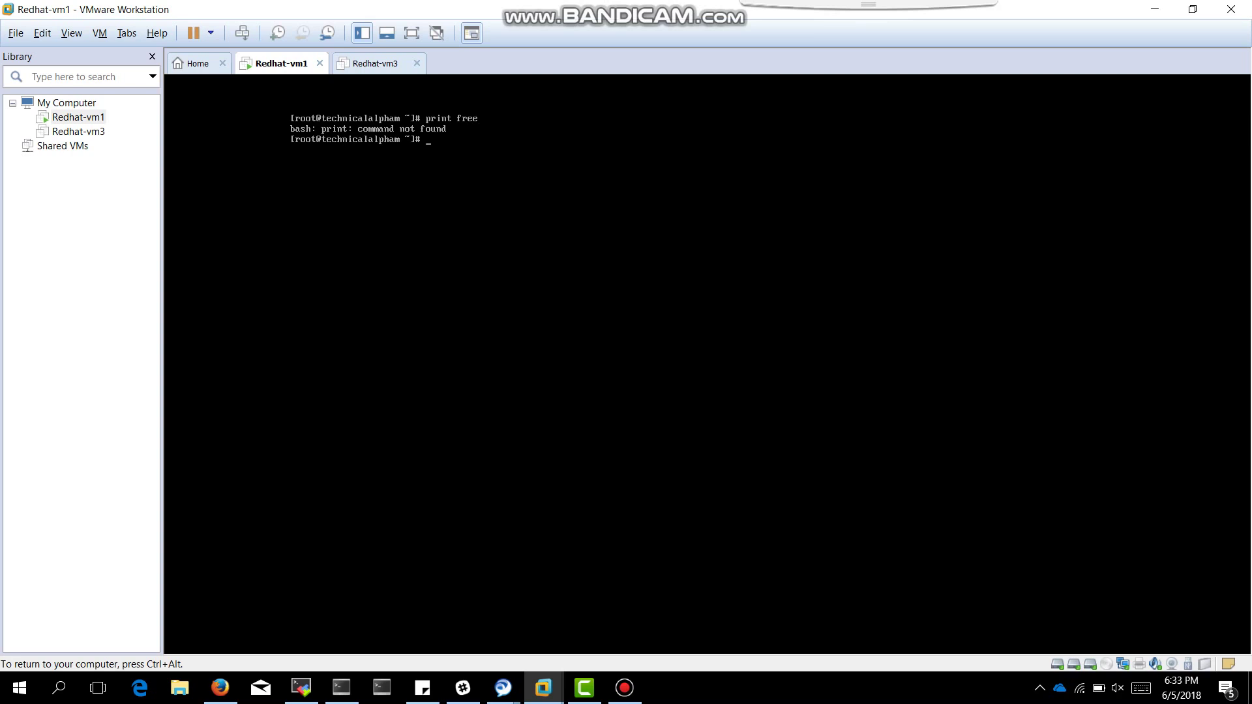
{"action": "type", "text": "pa"}
{"action": "type", "text": "rt"}
{"action": "type", "text": "ed) "}
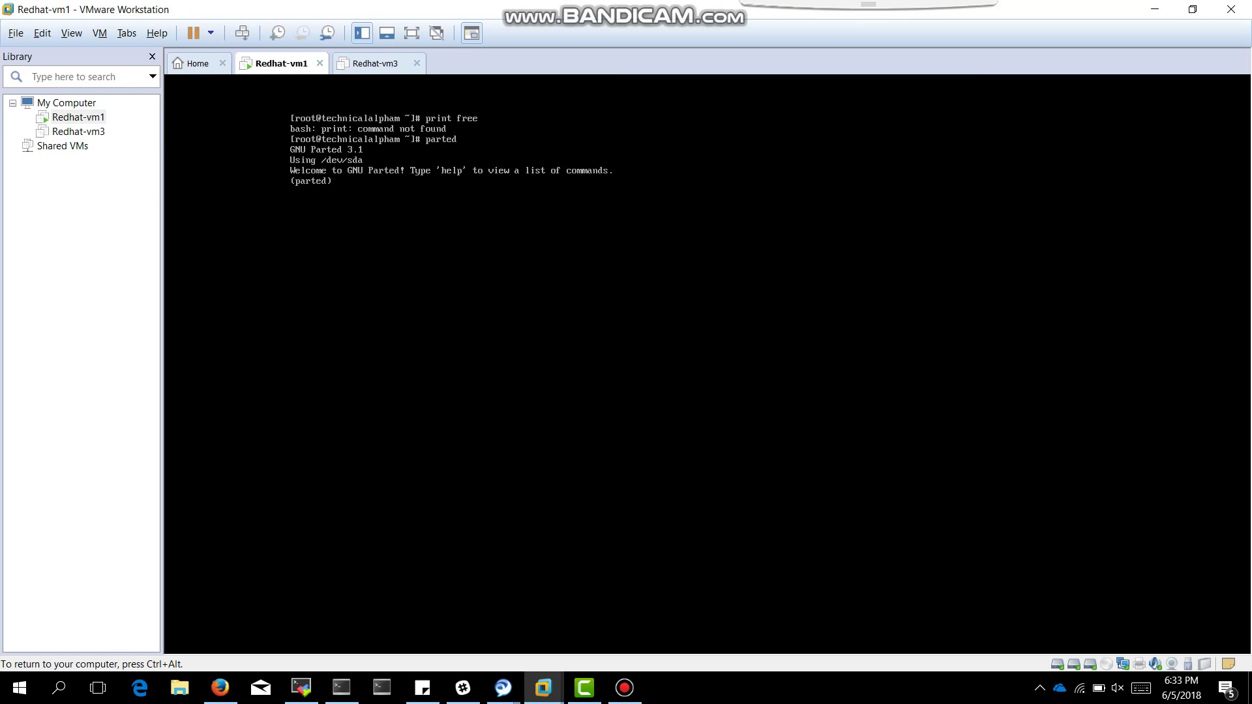
{"action": "type", "text": "print"}
{"action": "key", "text": "Return"}
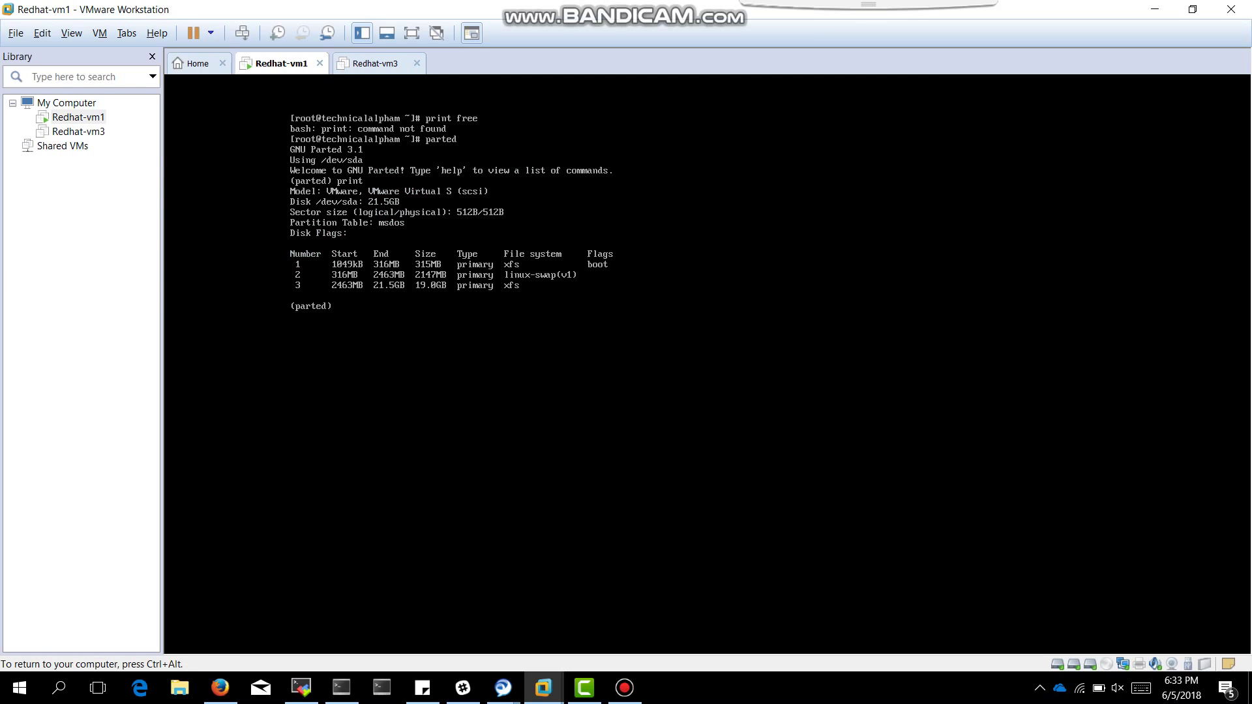
Exit parted with Ctrl+C and Ctrl+Z, returning to the root shell prompt
{"action": "key", "text": "ctrl+c"}
{"action": "key", "text": "Return"}
{"action": "type", "text": "it"}
{"action": "key", "text": "Return"}
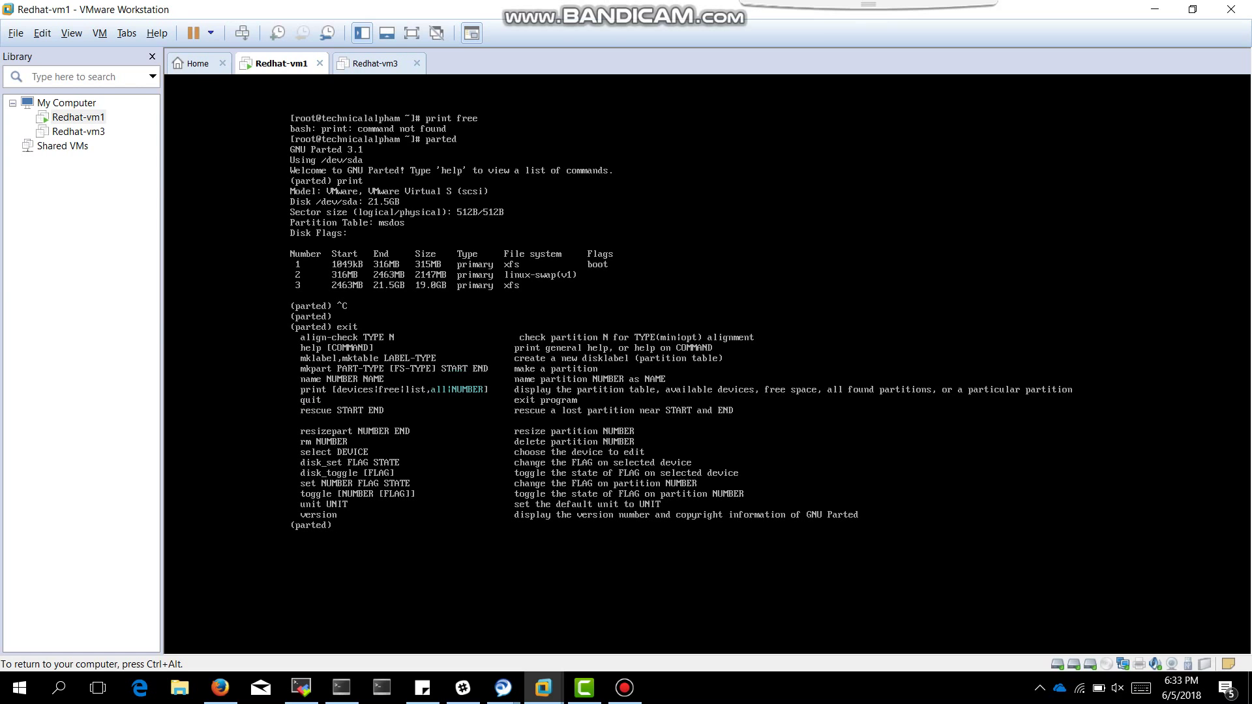
{"action": "key", "text": "ctrl+c"}
{"action": "type", "text": "it"}
{"action": "key", "text": "Return"}
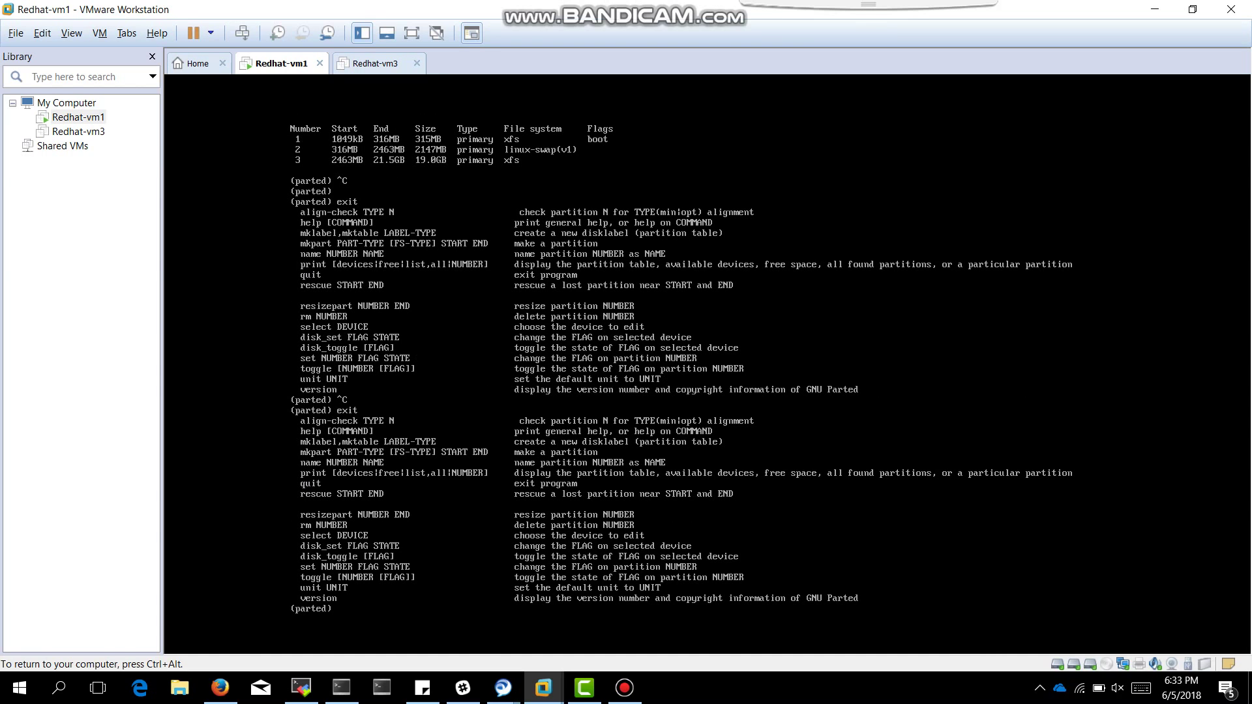
{"action": "key", "text": "ctrl+c"}
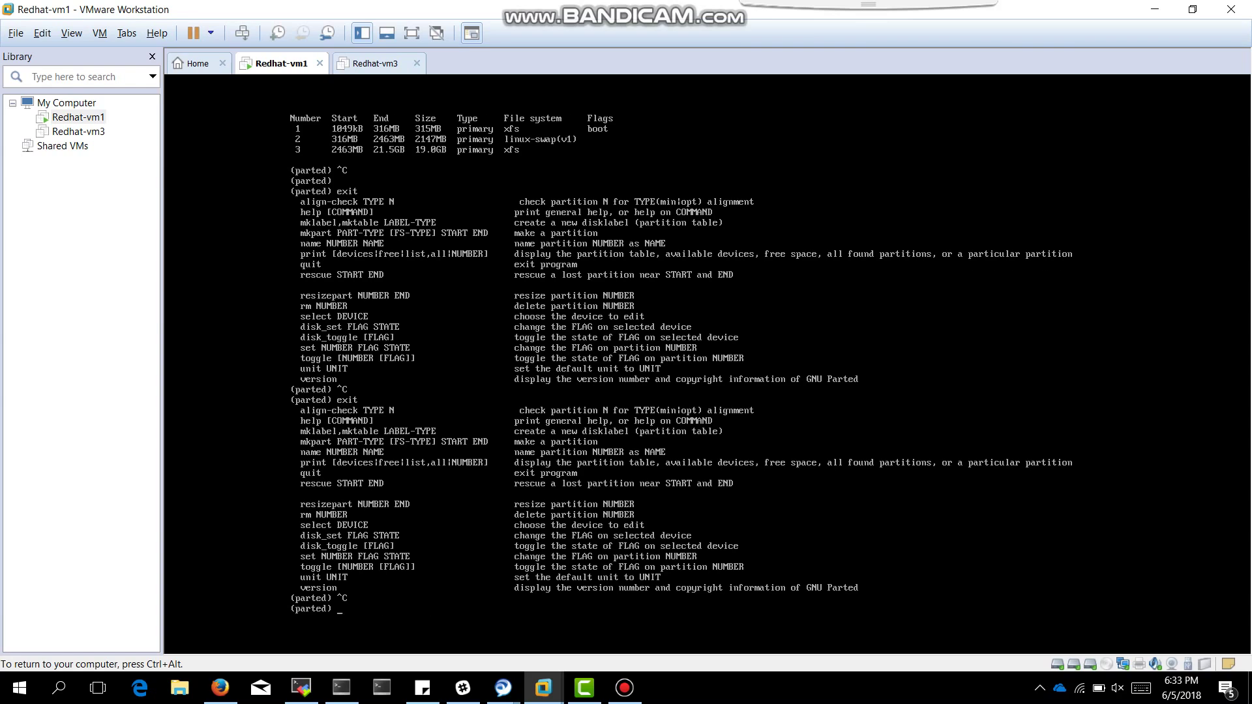
{"action": "key", "text": "ctrl+z"}
Clear the console and run fdisk -l, which lists only the 21.5 GB sda
{"action": "key", "text": "ctrl+l"}
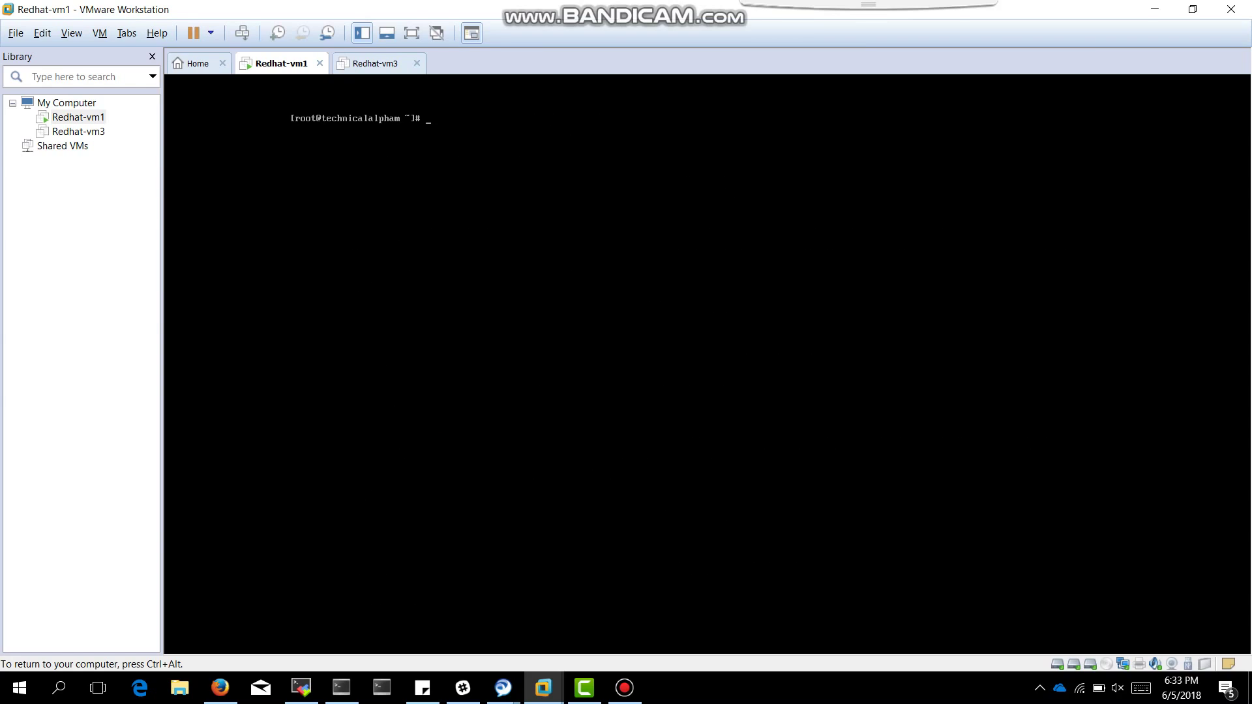
{"action": "type", "text": "fdisk -l"}
{"action": "key", "text": "Return"}
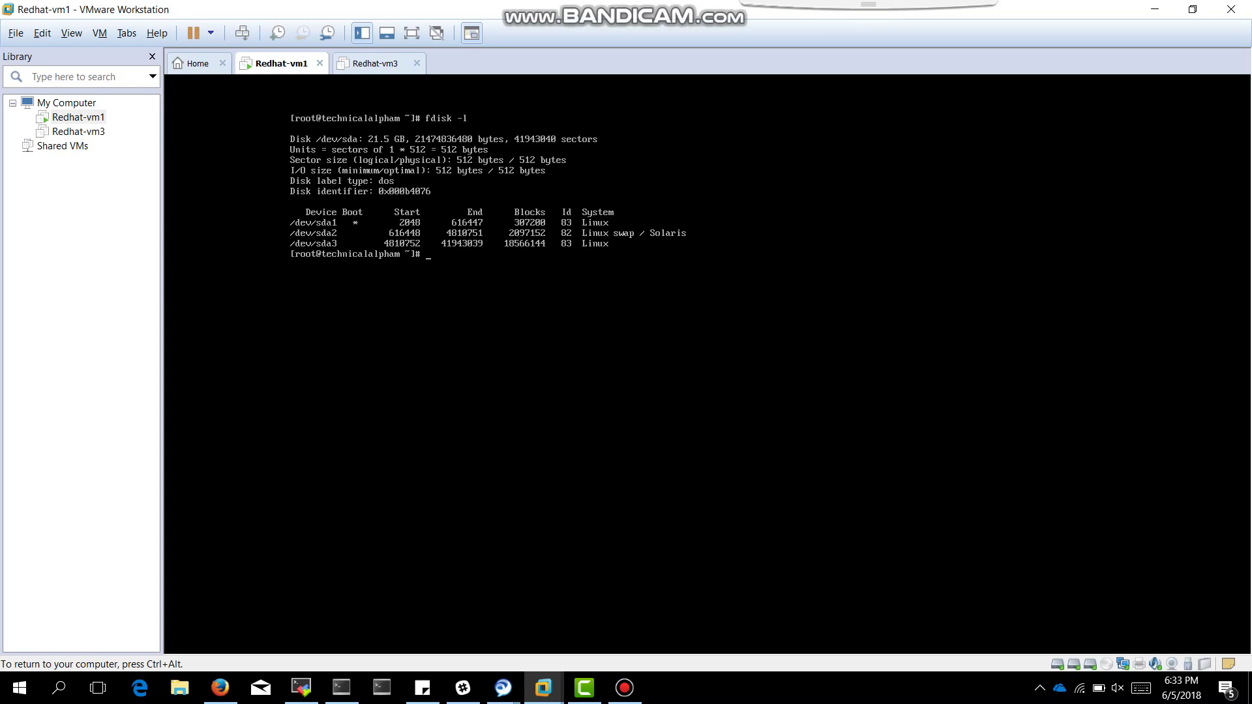
{"action": "type", "text": "reboot"}
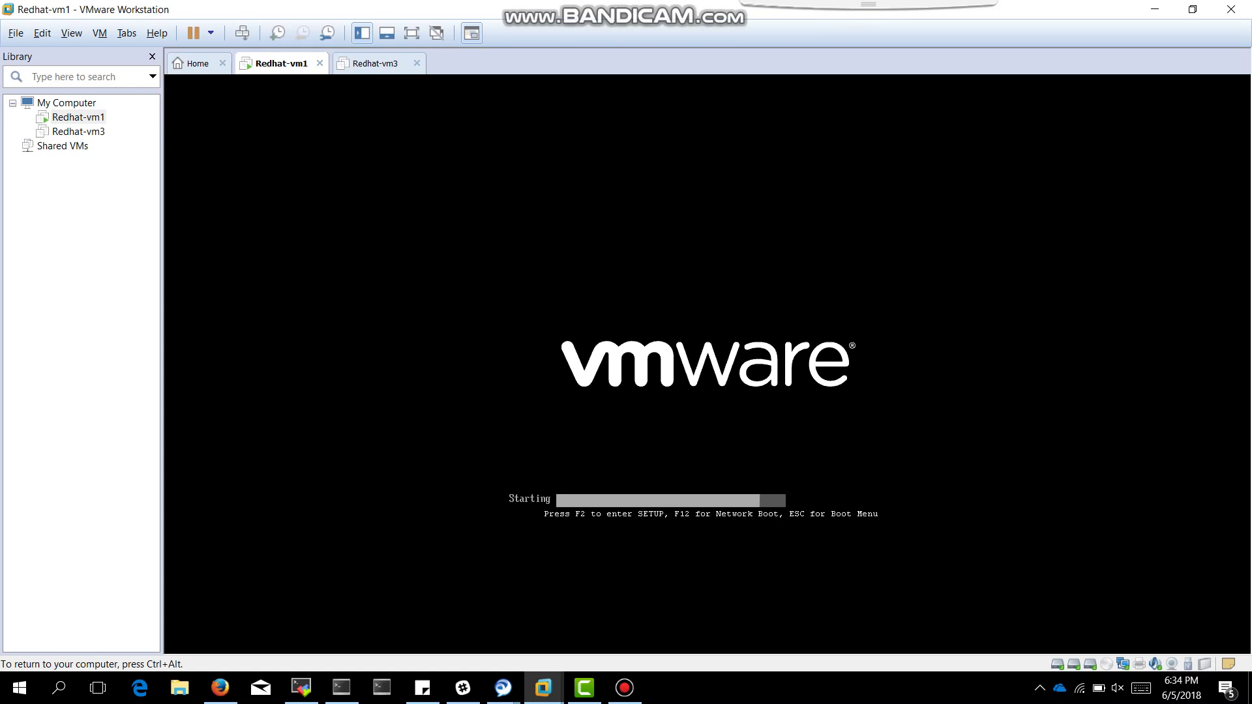
Boot the default GRUB kernel and log in to RHEL 7.5 as root
{"action": "key", "text": "Return"}
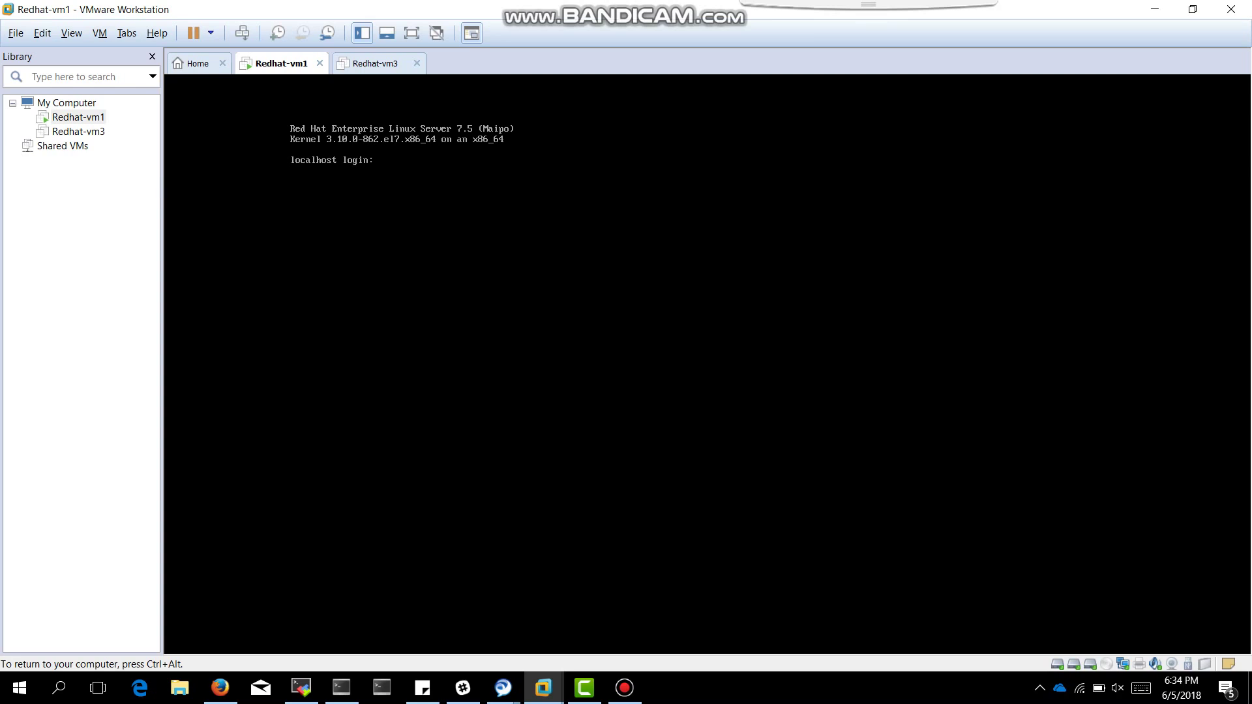
{"action": "type", "text": "root"}
{"action": "key", "text": "Return"}
{"action": "key", "text": "Return"}
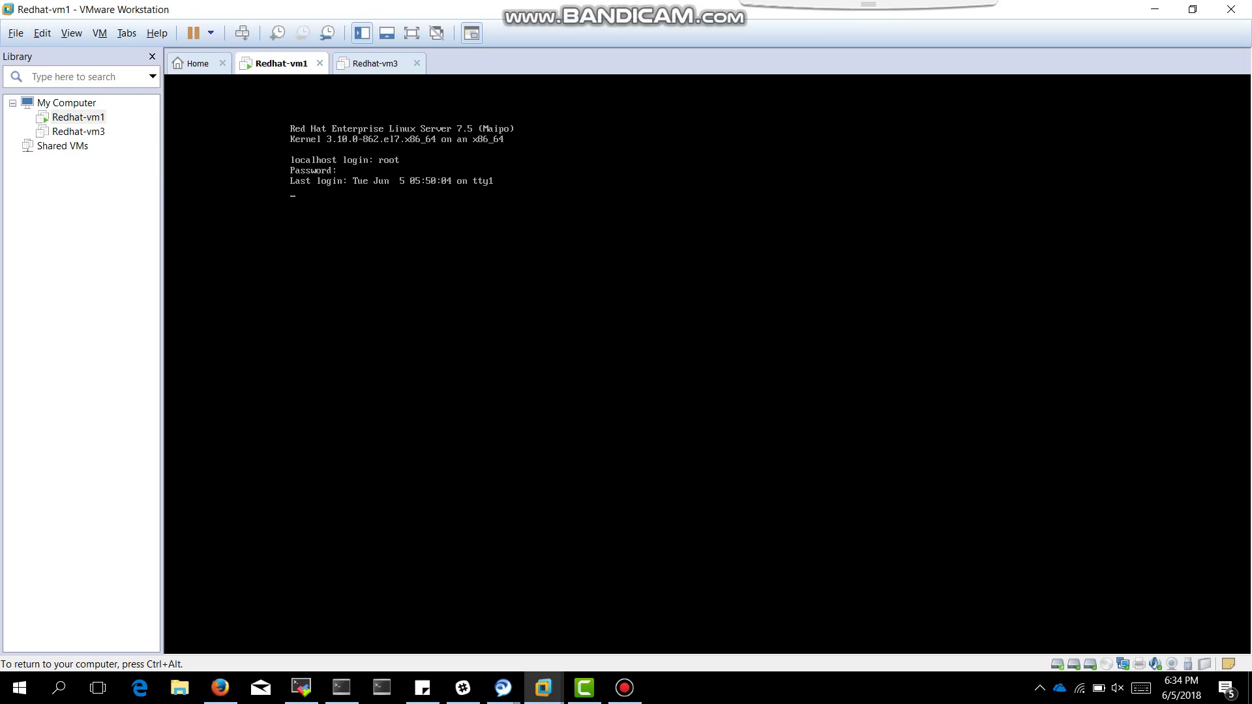
{"action": "type", "text": "fdisk -l"}
Run fdisk -l, showing sda, the 5368 MB sdb and 3221 MB sdc, then release VM input
{"action": "key", "text": "Return"}
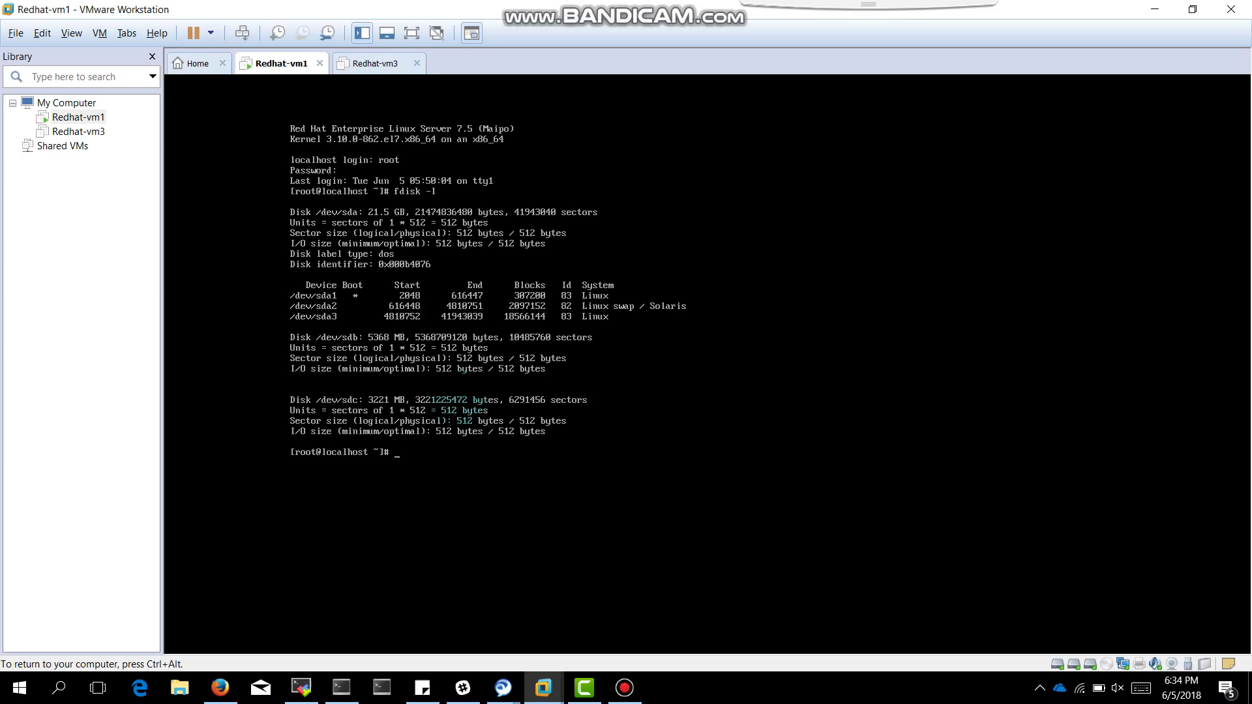
{"action": "key", "text": "ctrl+alt"}
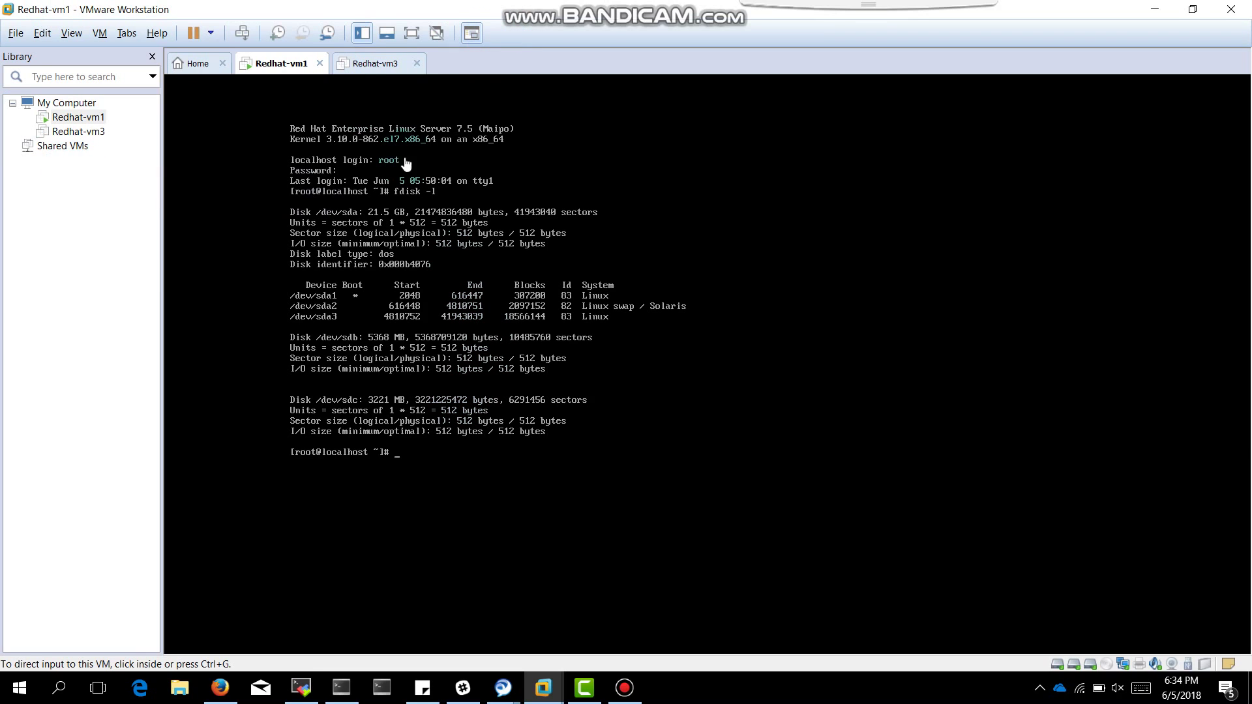
{"action": "left_click", "coordinate": [298, 210]}
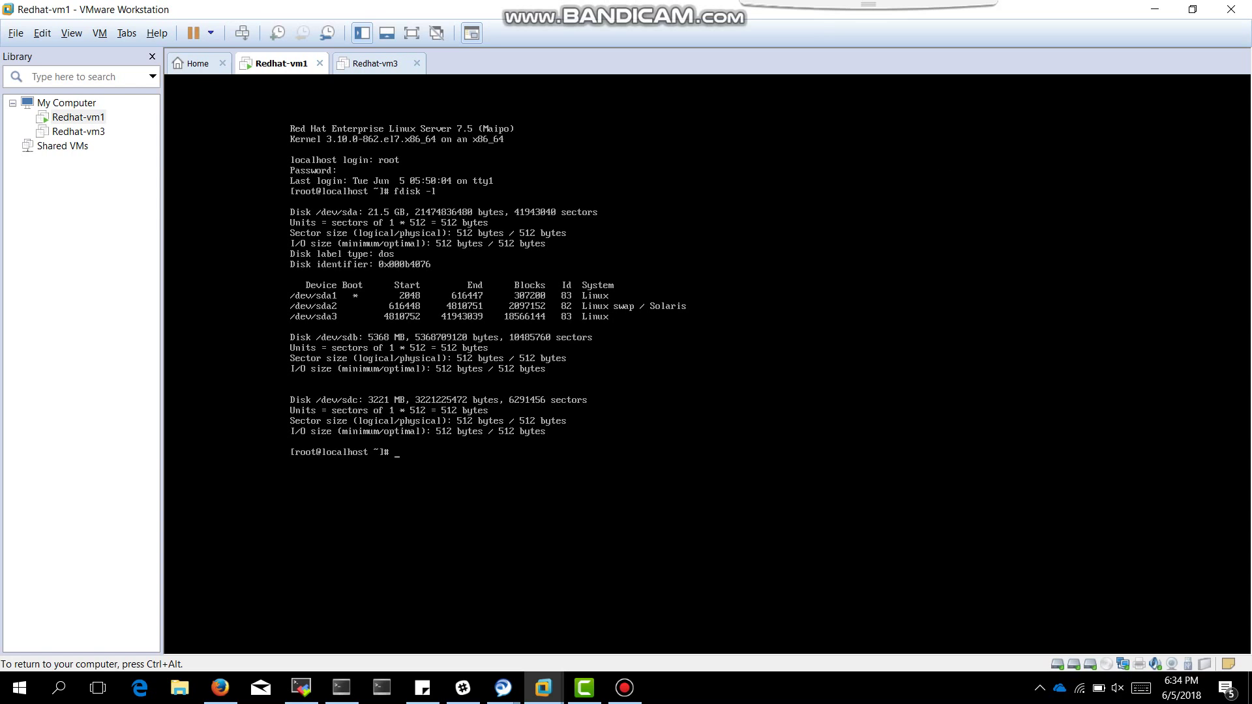
{"action": "key", "text": "ctrl+alt"}
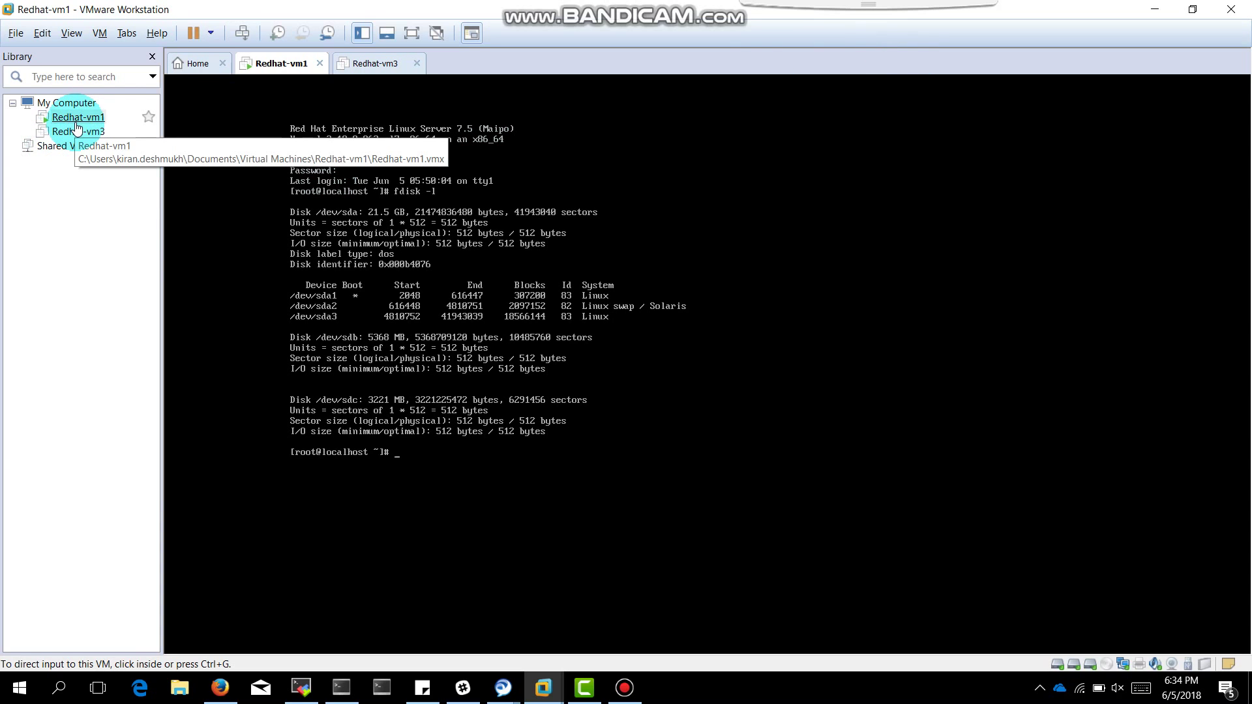
Delete Hard Disk 3 (3 GB SCSI) in Redhat-vm1's Settings, keeping the 20 GB and 5 GB disks
{"action": "left_click", "coordinate": [76, 128]}
{"action": "right_click", "coordinate": [77, 127]}
{"action": "left_click", "coordinate": [160, 373]}
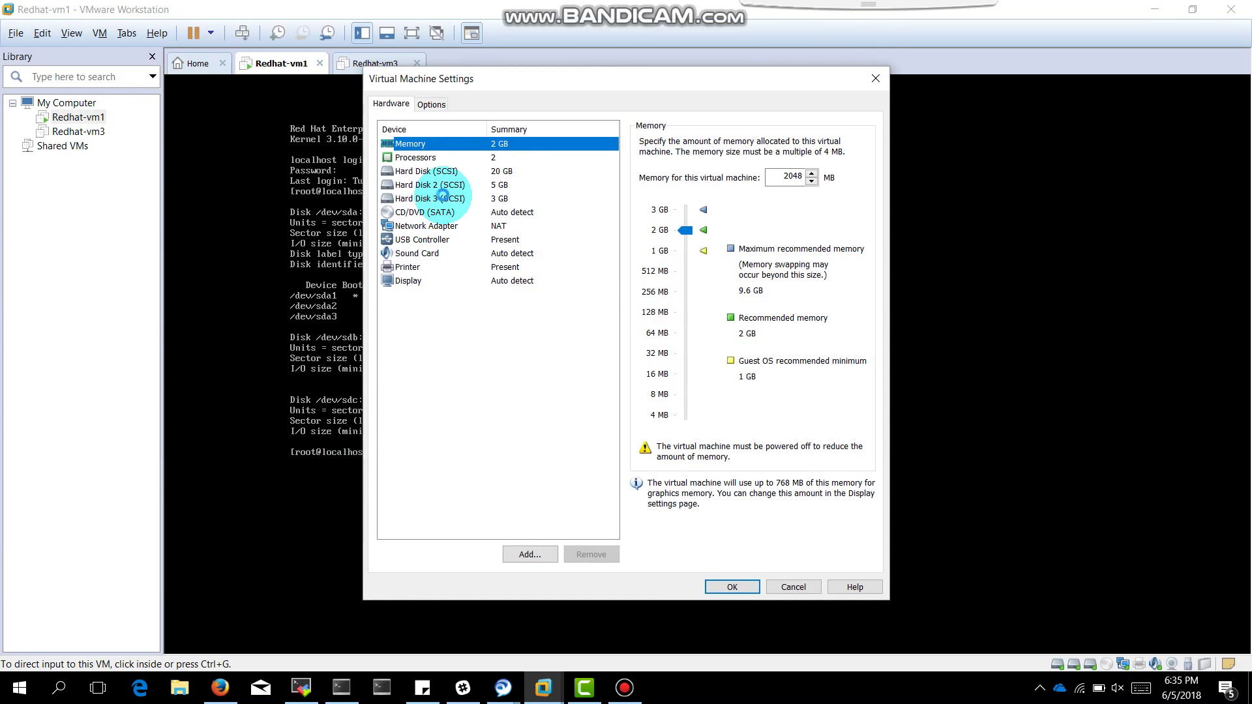
{"action": "left_click", "coordinate": [443, 196]}
{"action": "left_click", "coordinate": [590, 555]}
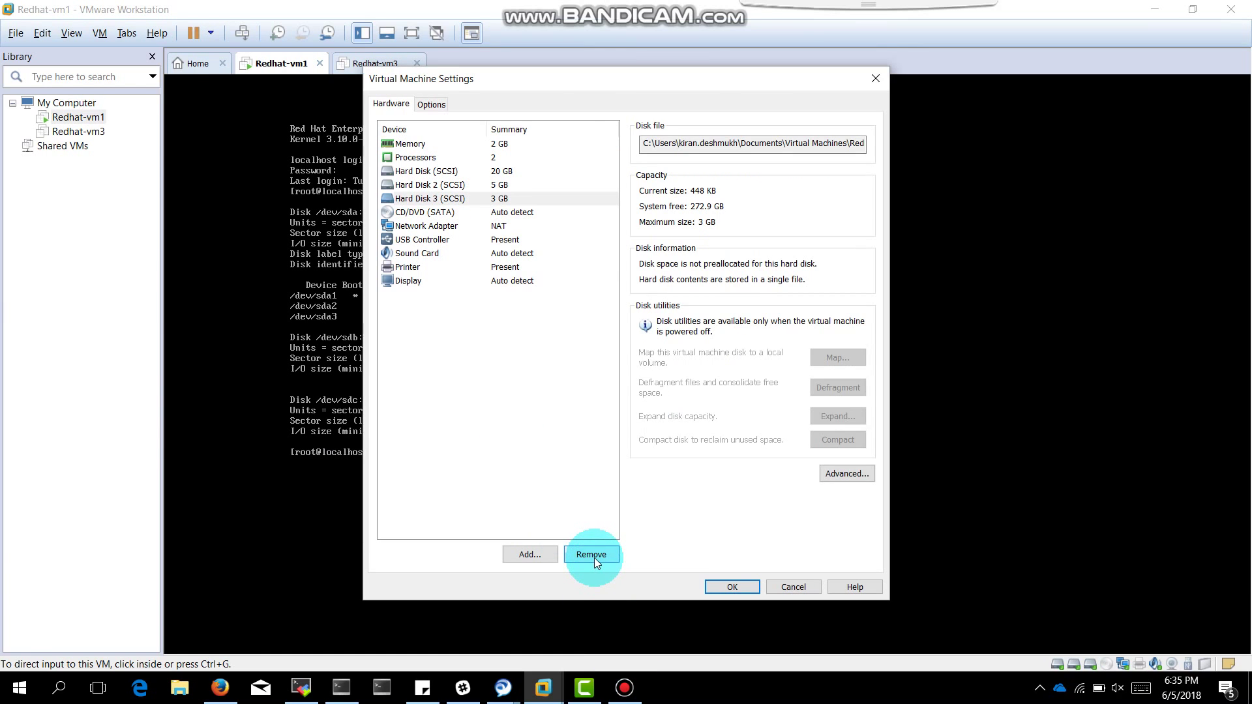
{"action": "left_click", "coordinate": [742, 588]}
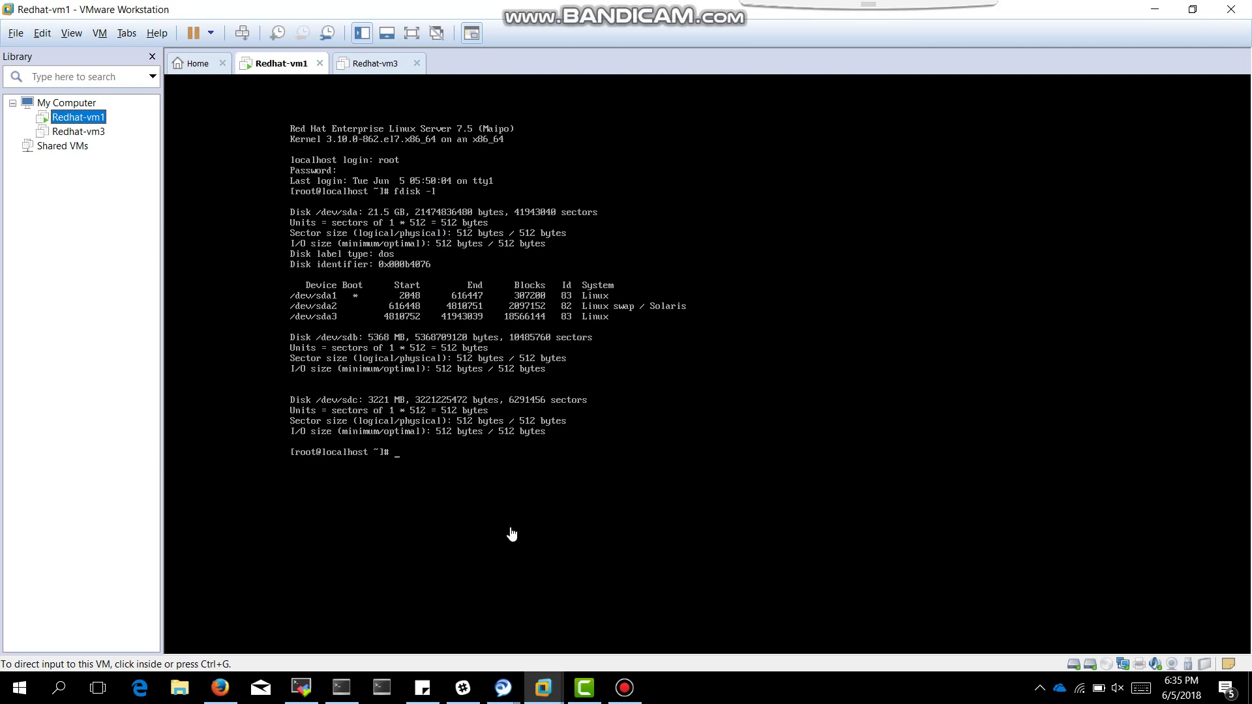
{"action": "left_click", "coordinate": [129, 292]}
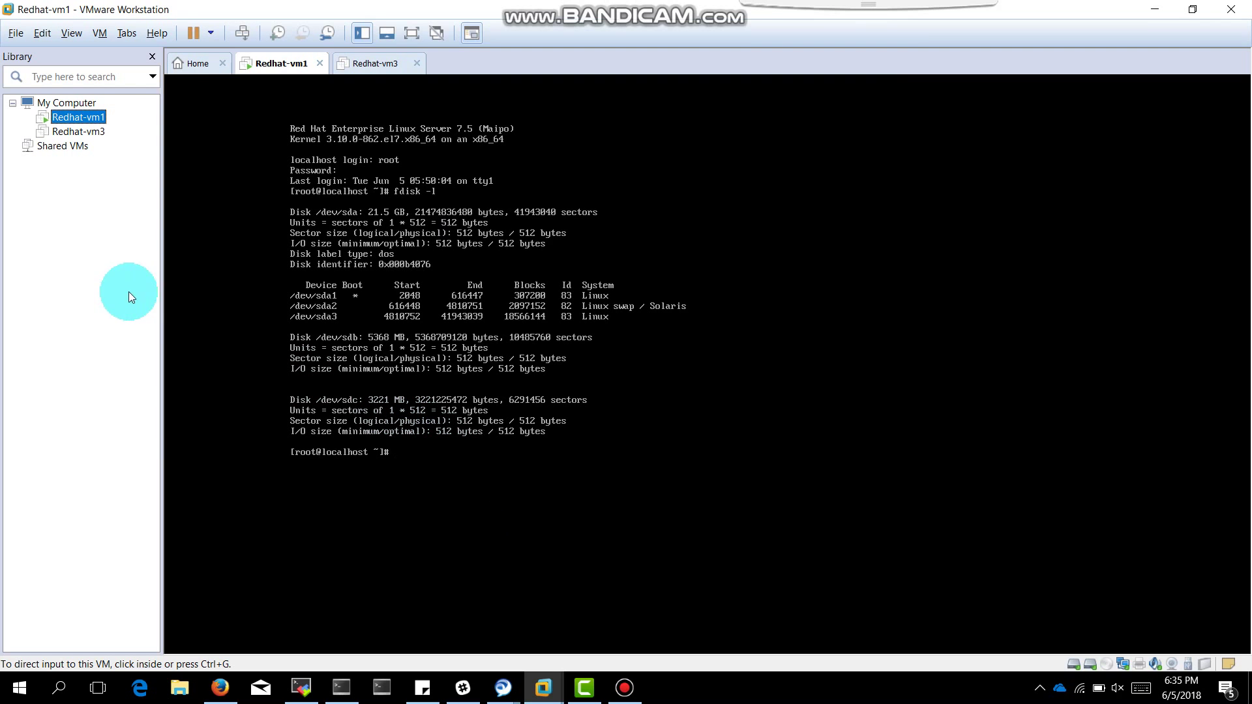
{"action": "left_click", "coordinate": [80, 132]}
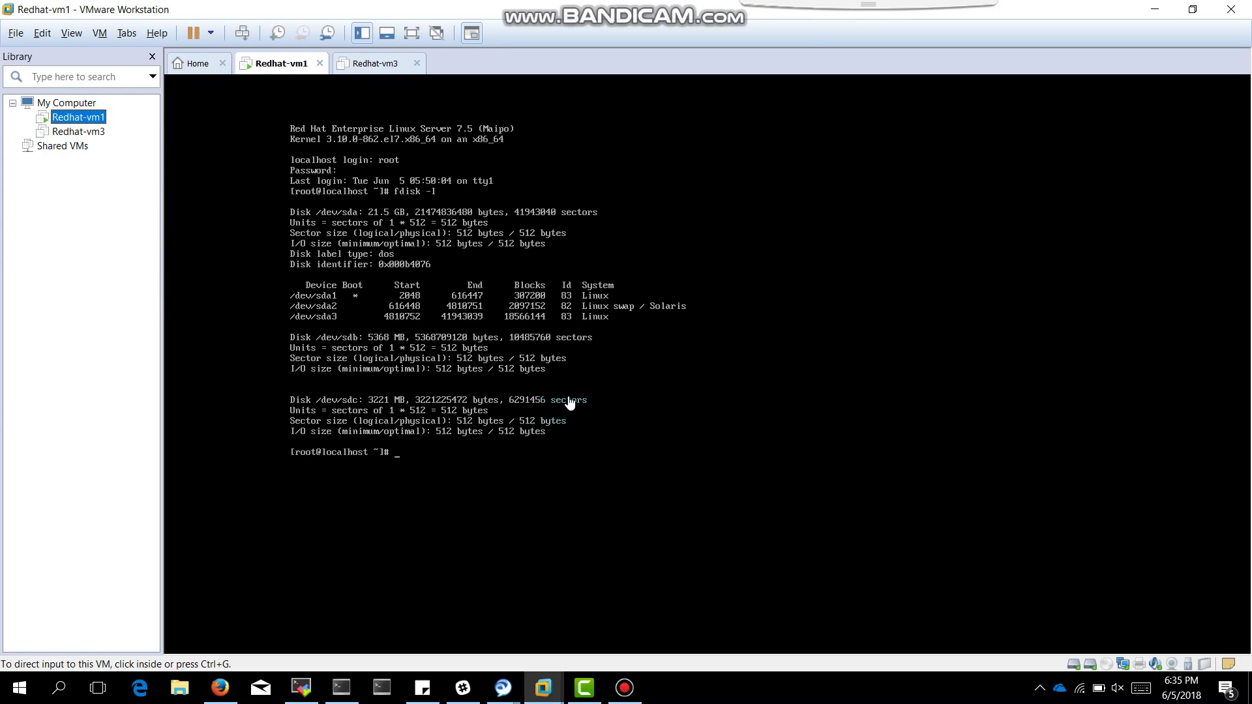
{"action": "left_click", "coordinate": [571, 402]}
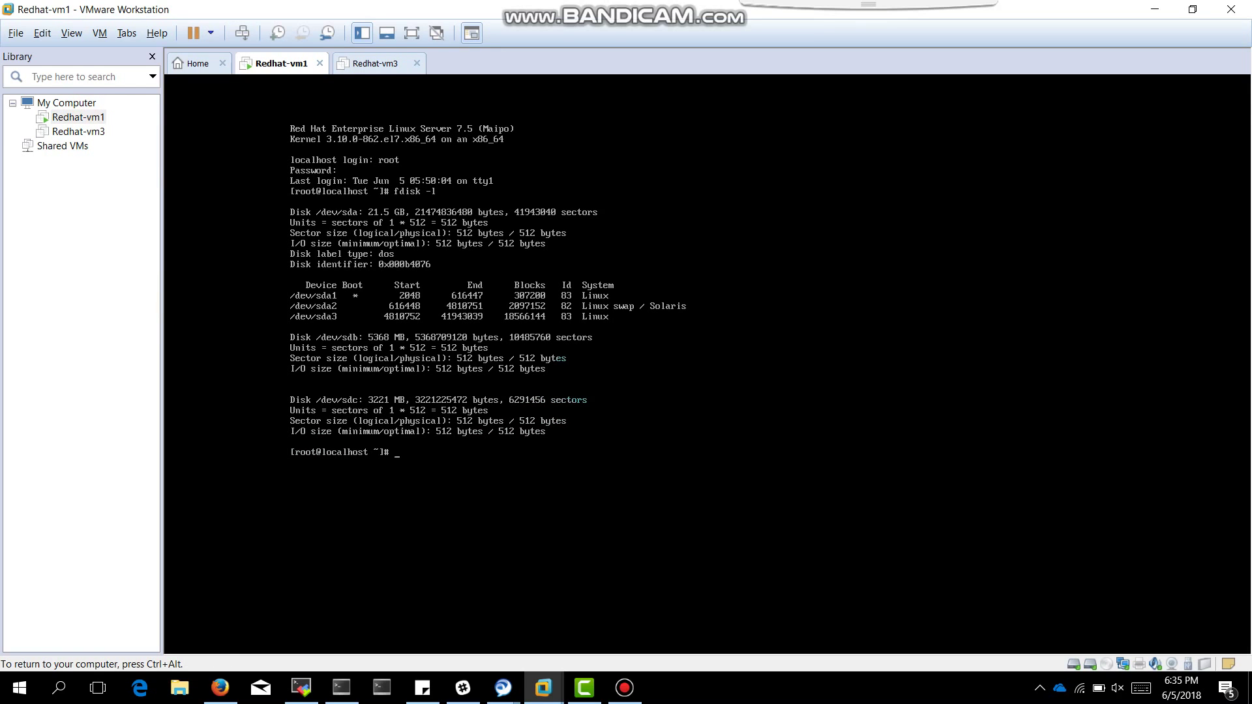
{"action": "key", "text": "ctrl+alt"}
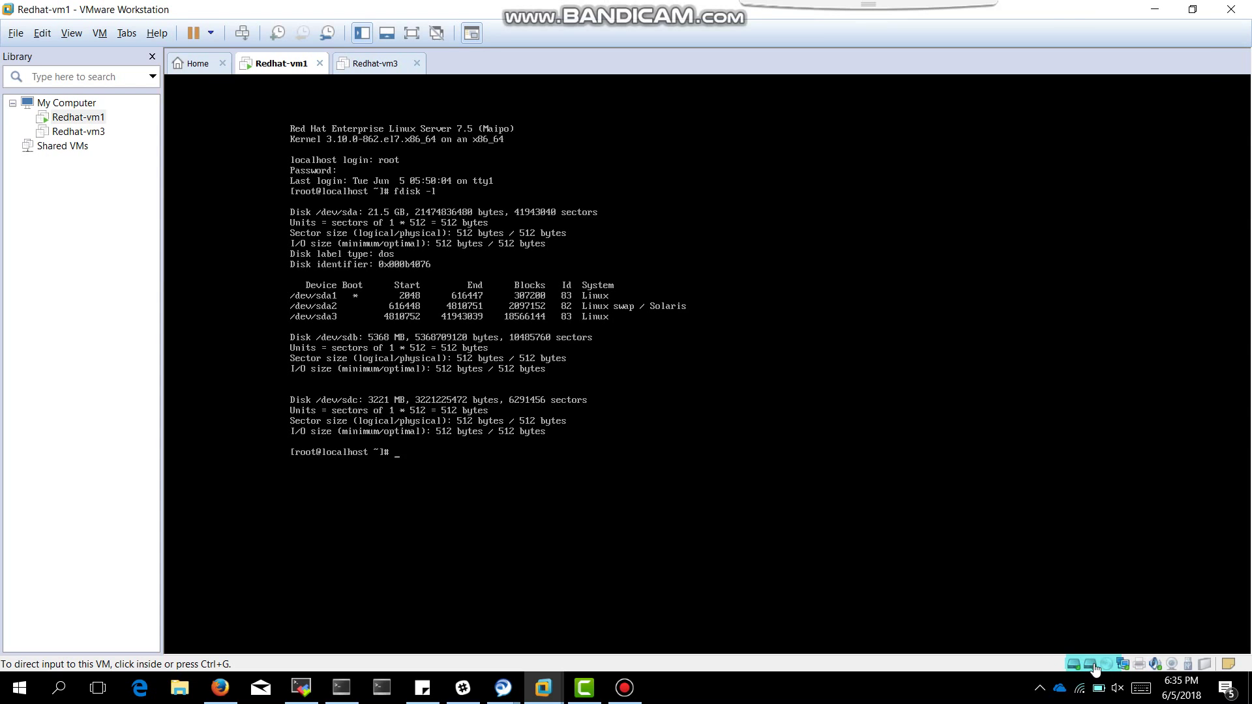
{"action": "left_click", "coordinate": [270, 427]}
{"action": "type", "text": "disk -l"}
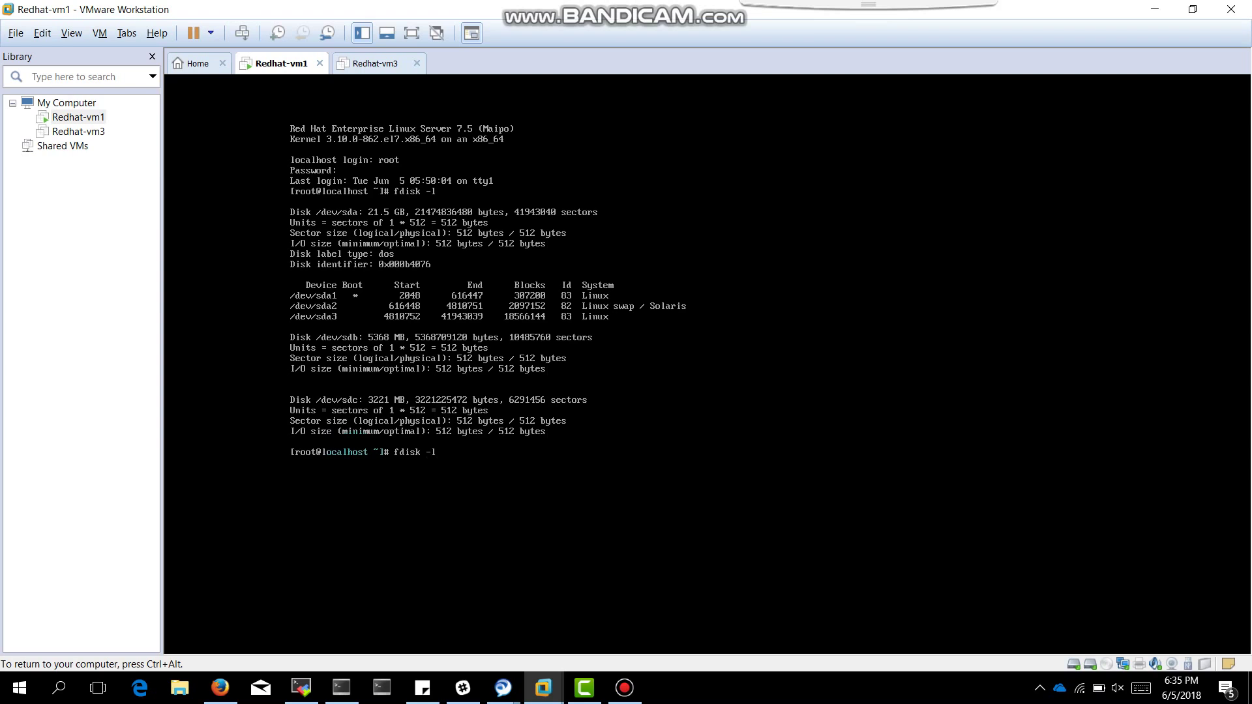
Rerun fdisk -l, listing sda and sdb plus I/O errors for the removed sdc
{"action": "key", "text": "Return"}
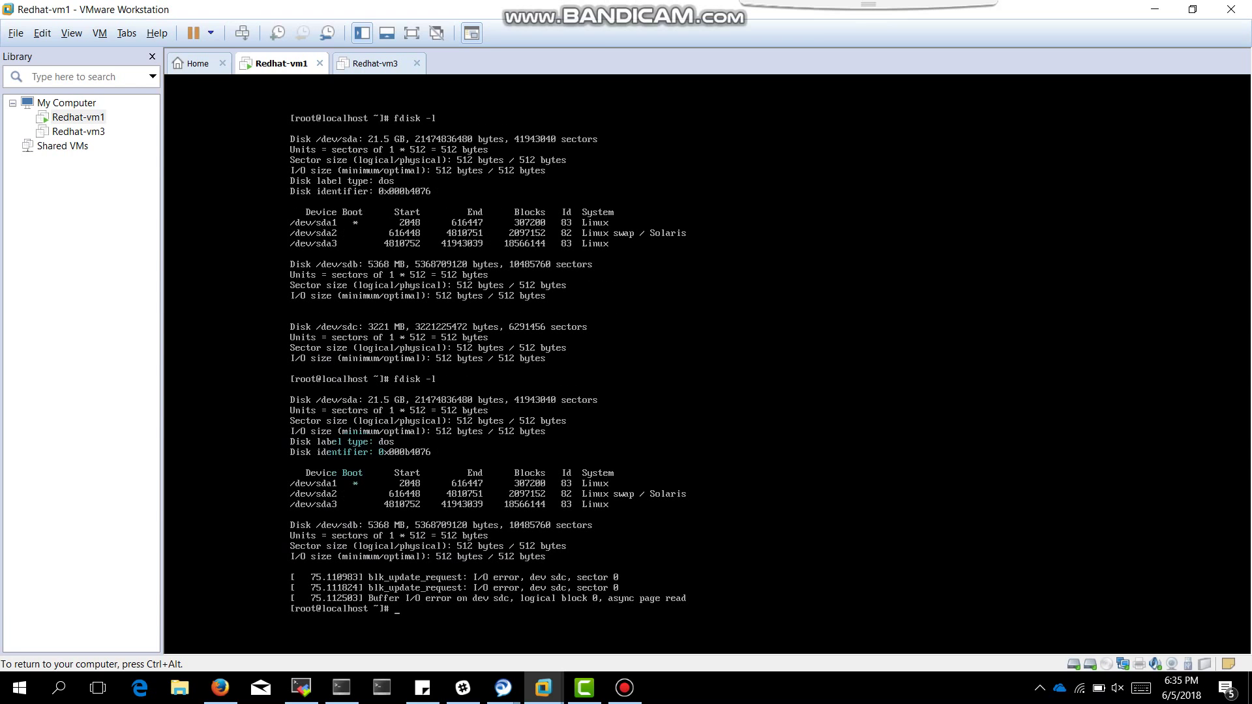